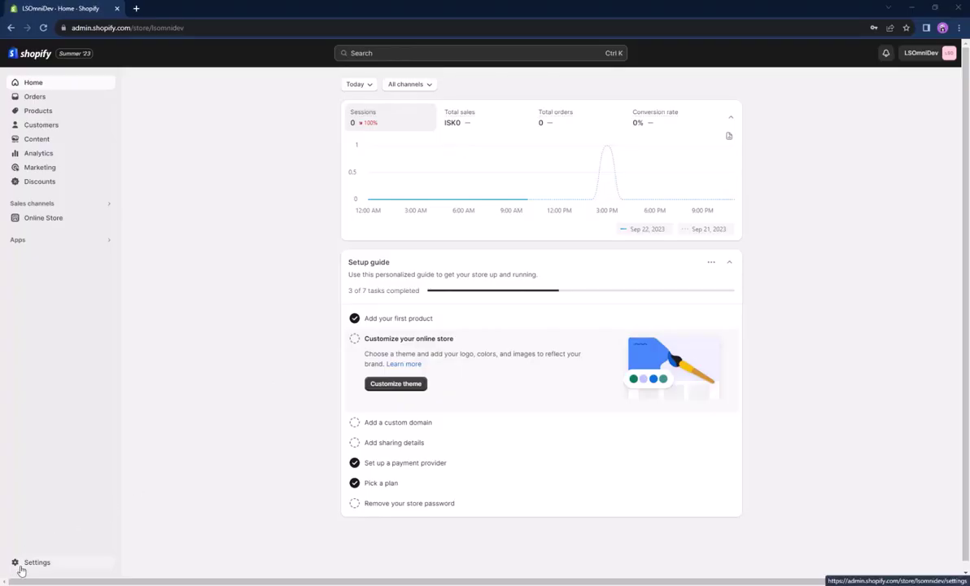
Create a custom app named 'LS Central' under Settings > Apps and sales channels > Develop apps.
left_click(25, 563)
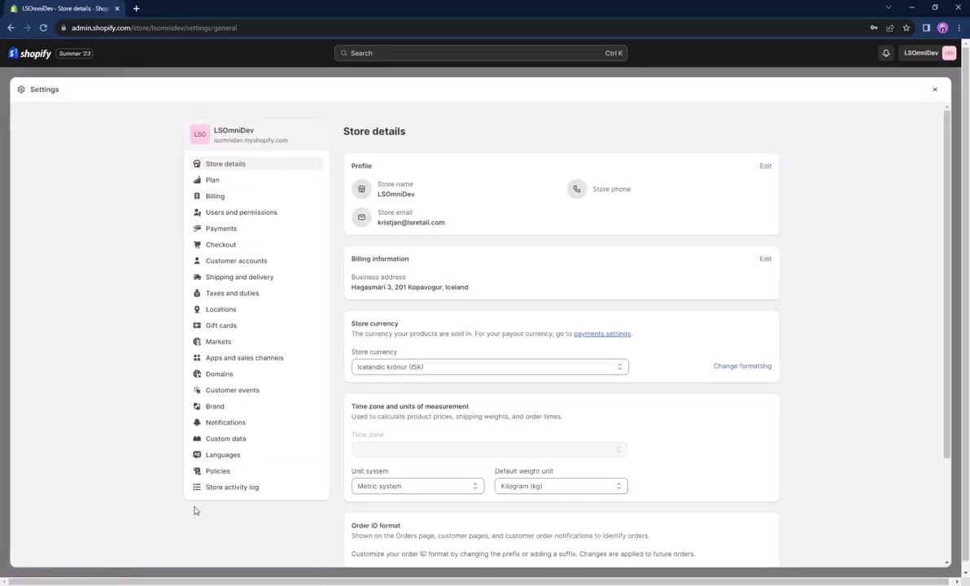
left_click(240, 360)
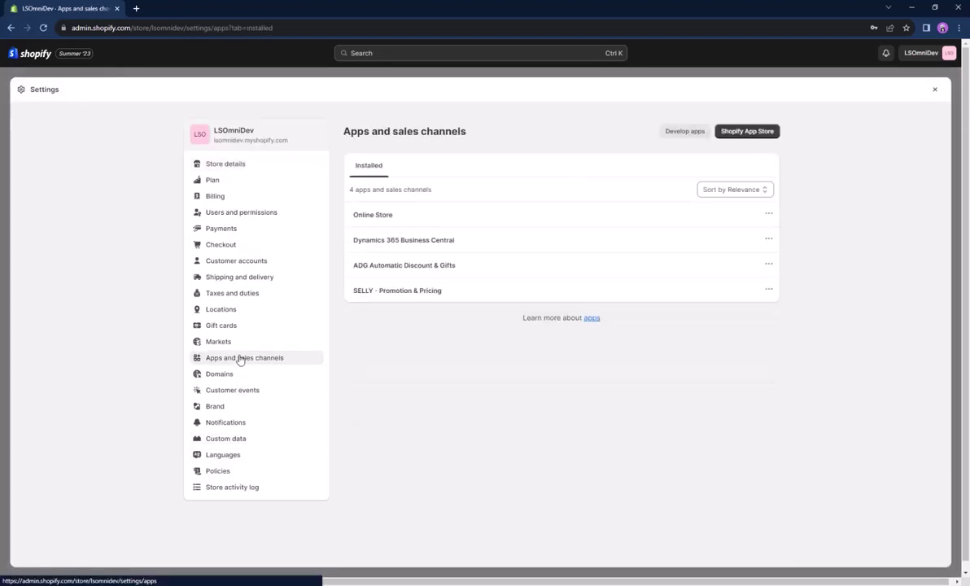
left_click(683, 131)
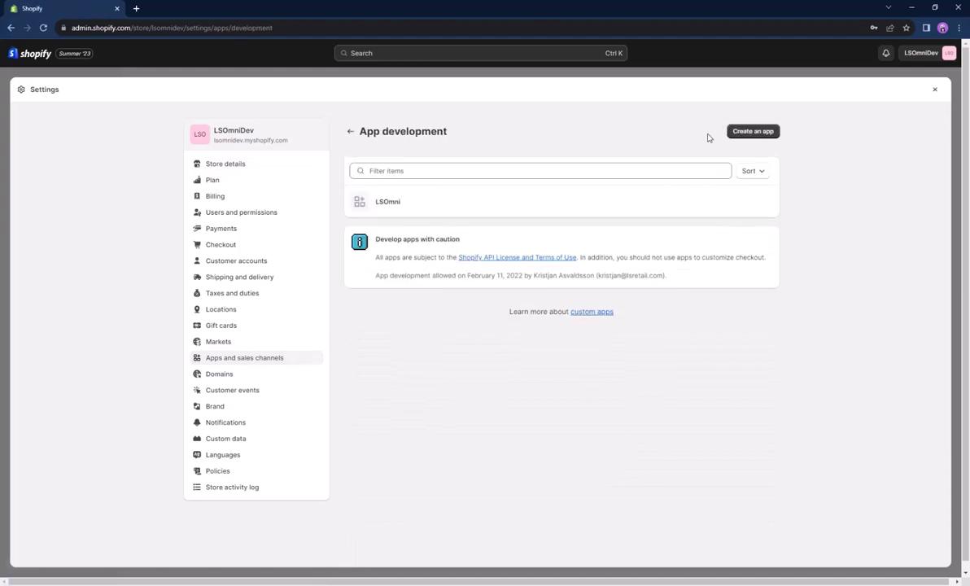
left_click(755, 132)
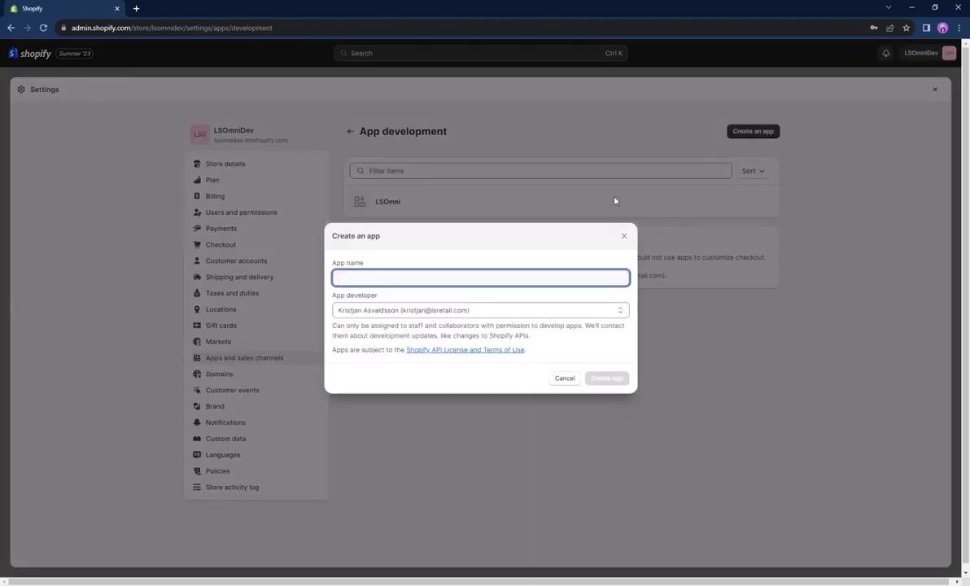
type("LS Central")
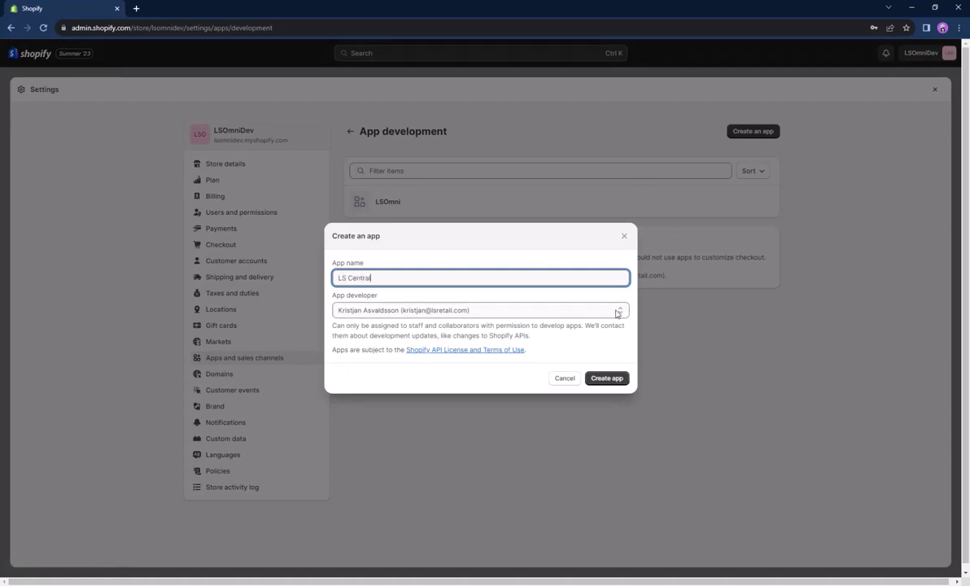
left_click(610, 378)
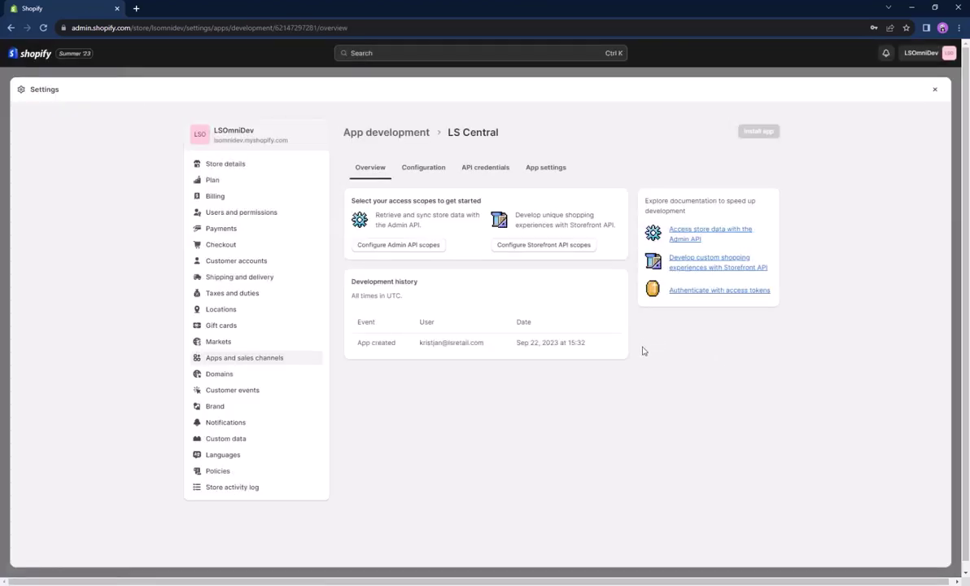
Select the 33 Admin API access scopes for LS Central and save them.
left_click(435, 169)
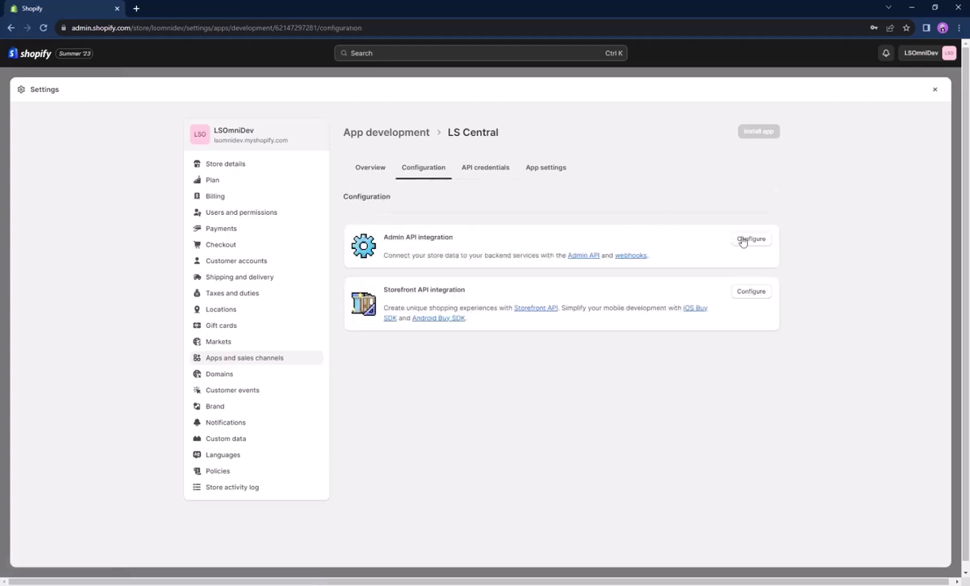
left_click(744, 240)
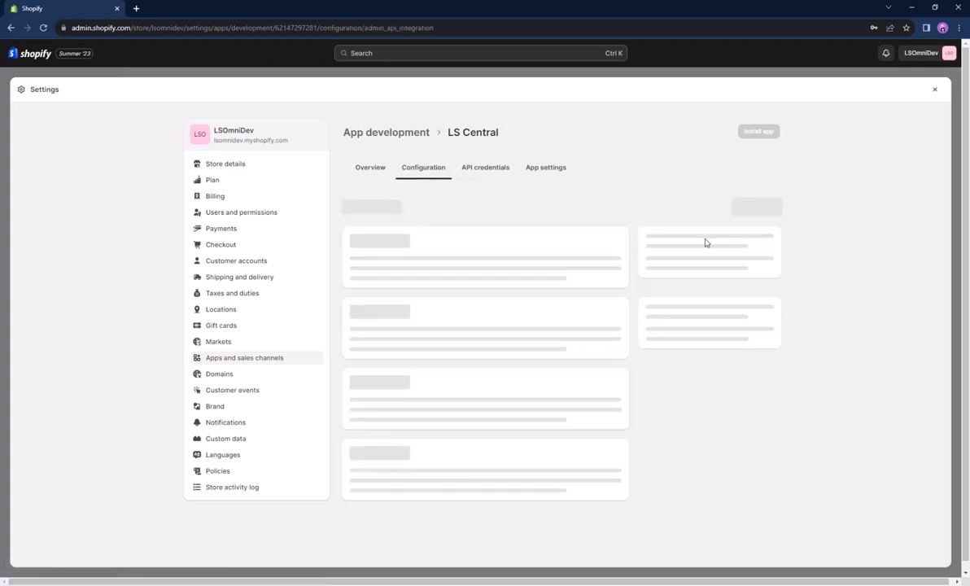
scroll(567, 347, "down", 5)
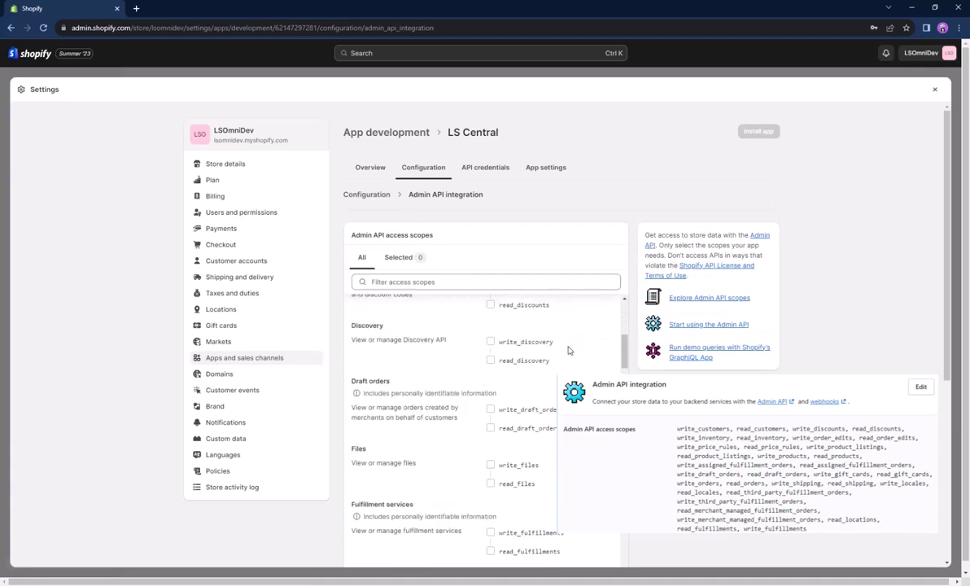
scroll(568, 350, "down", 15)
scroll(486, 407, "up", 15)
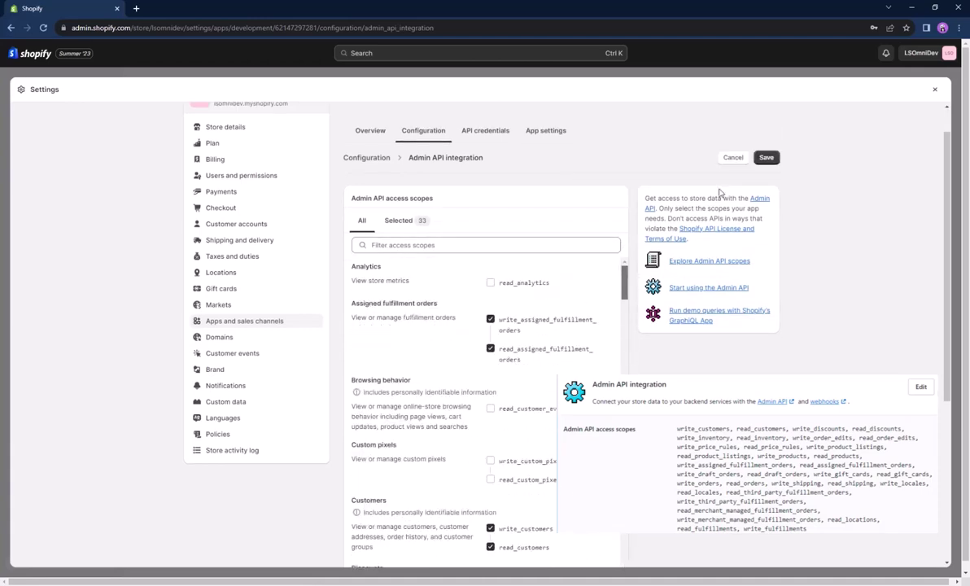
left_click(765, 157)
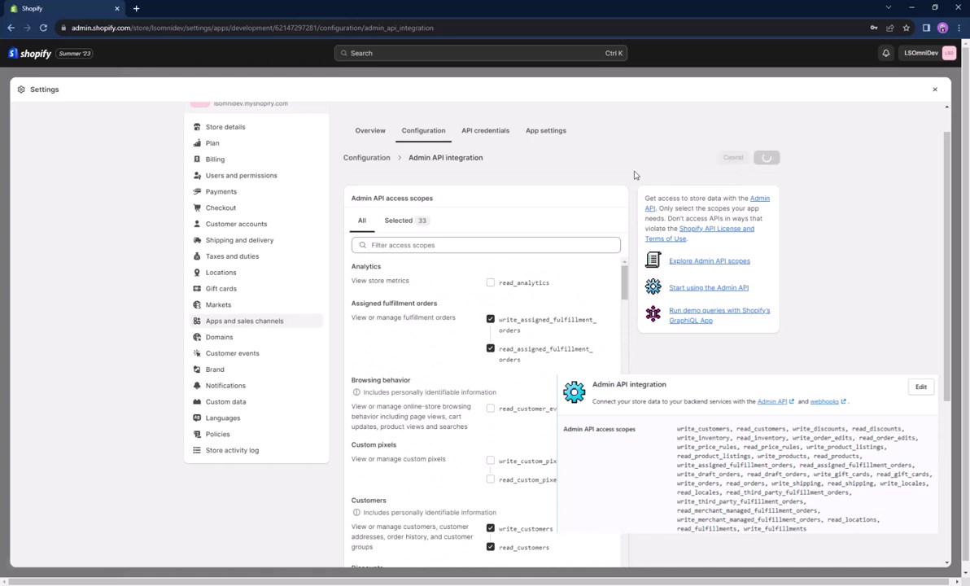
Keep the webhook event version at 2023-07 (Latest).
scroll(634, 183, "down", 5)
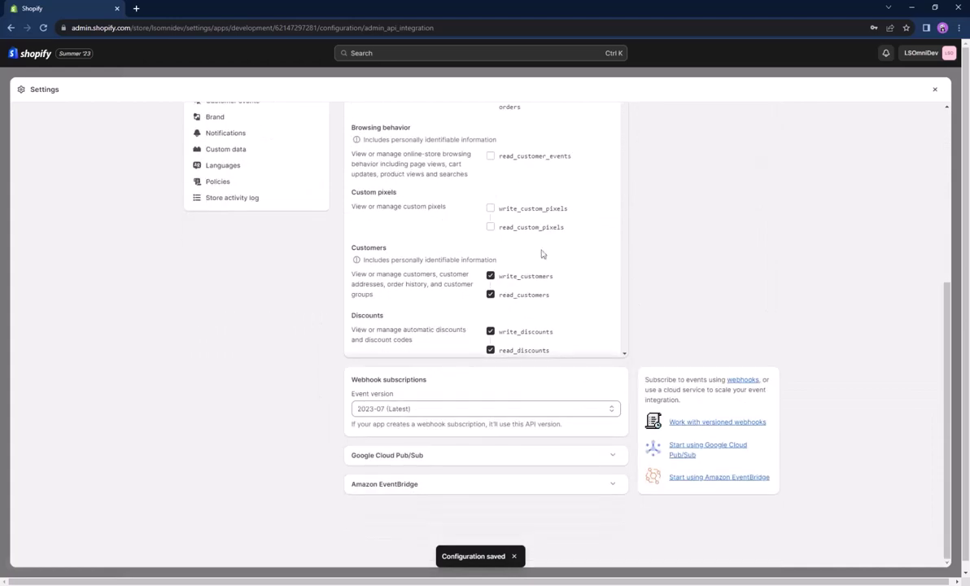
left_click(396, 415)
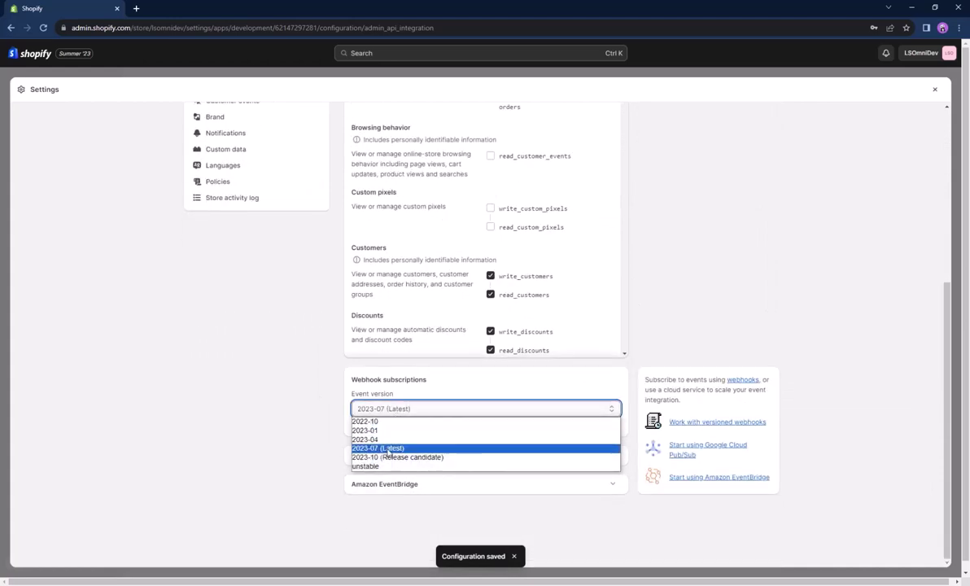
left_click(388, 449)
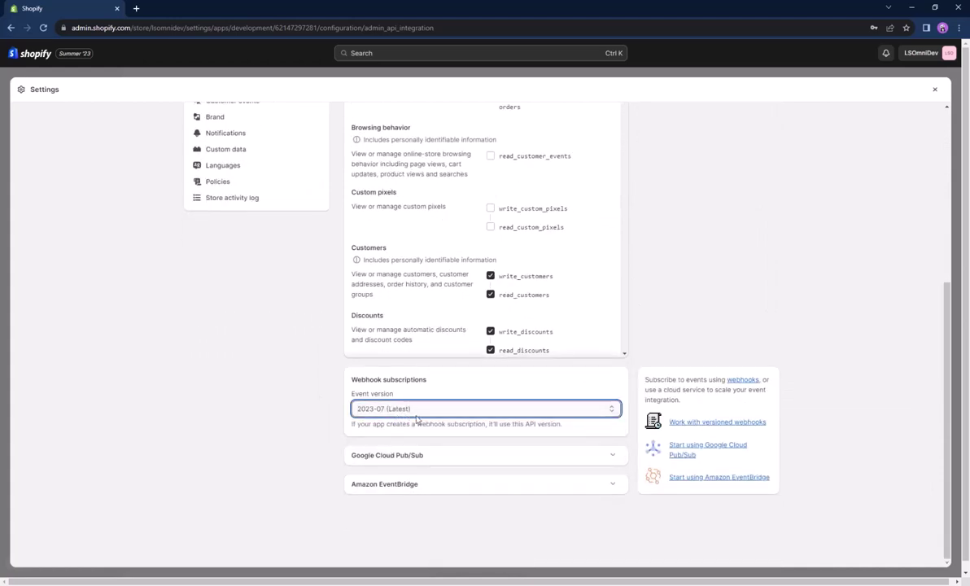
scroll(730, 249, "up", 6)
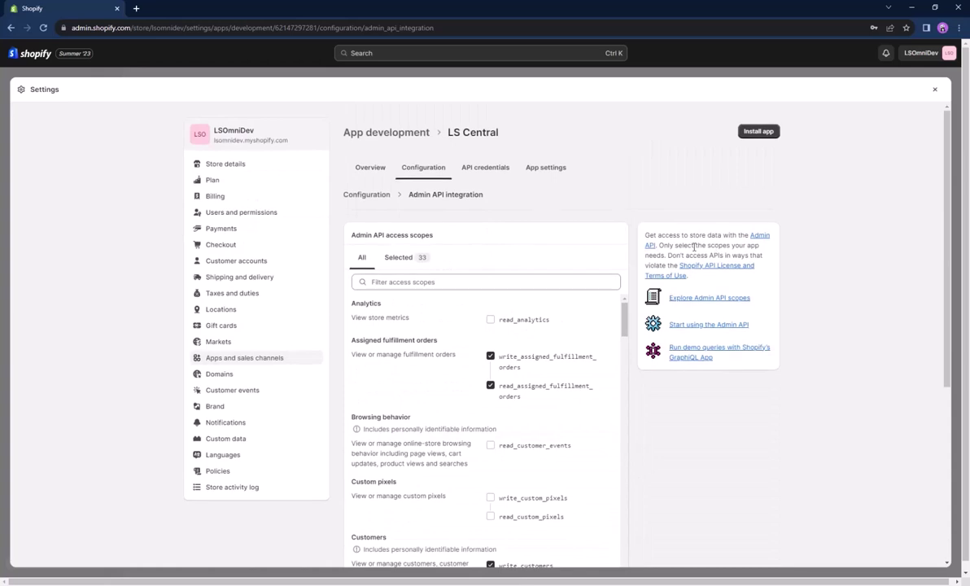
Install the LS Central app on the store from its API credentials tab.
left_click(483, 171)
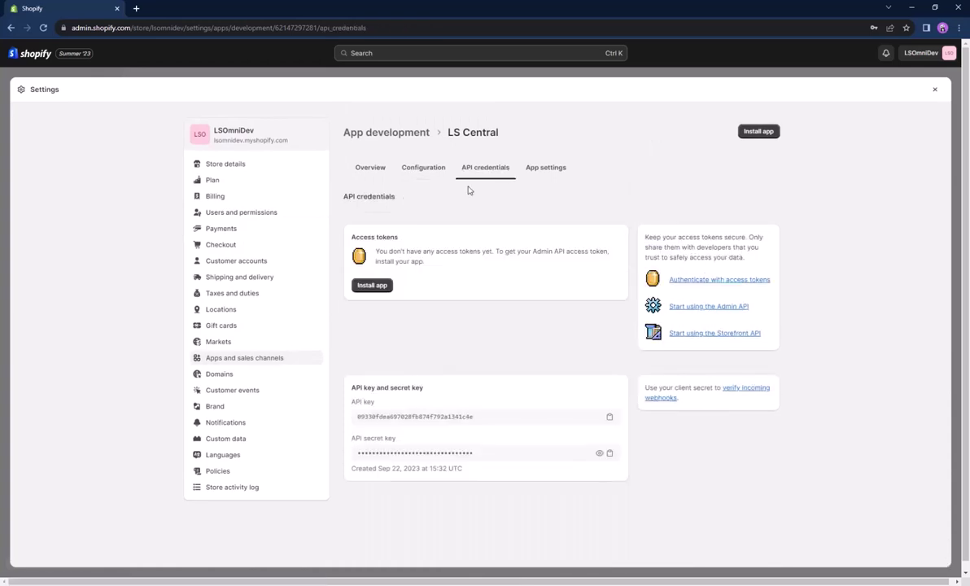
left_click(372, 284)
left_click(616, 360)
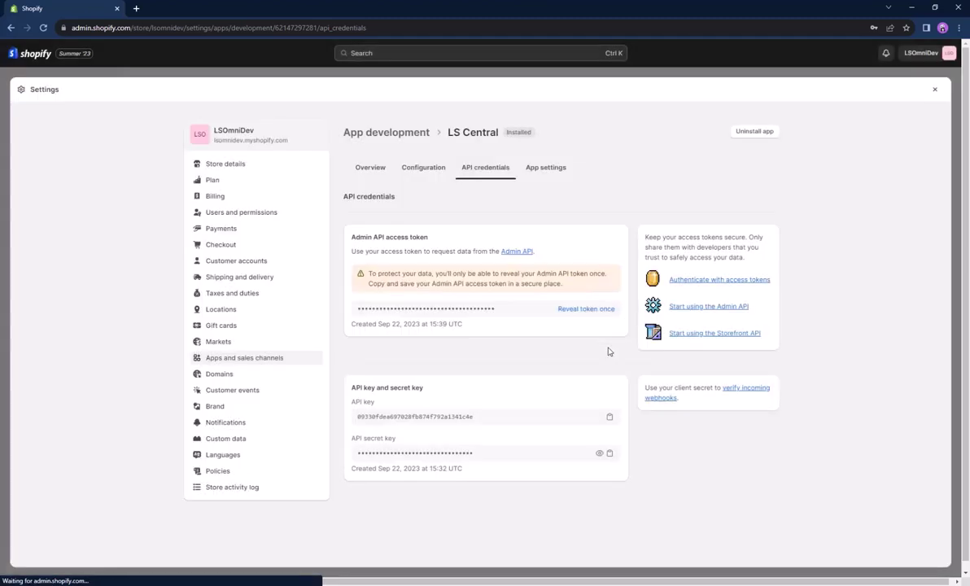
Copy the Admin API access token to the clipboard.
triple_click(507, 308)
right_click(376, 313)
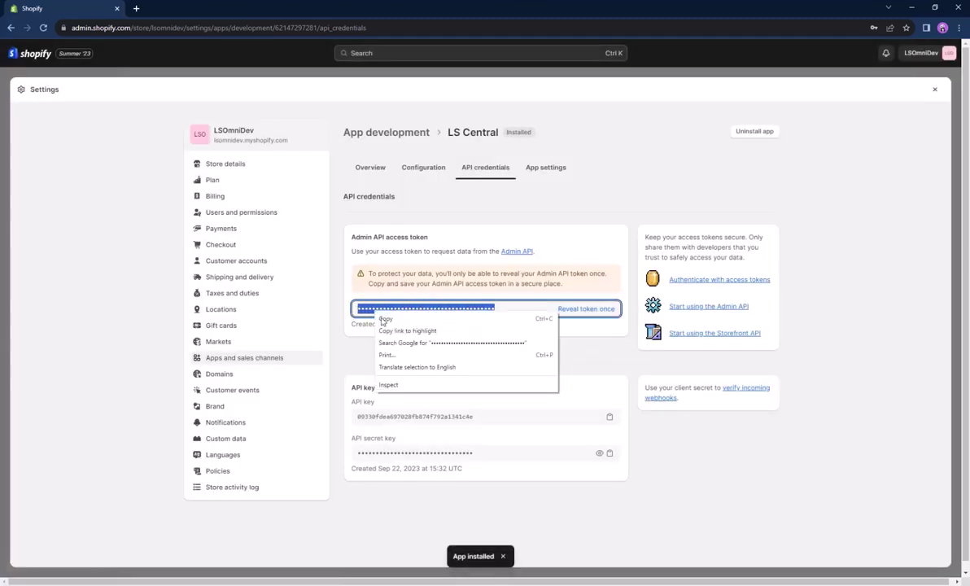
left_click(402, 318)
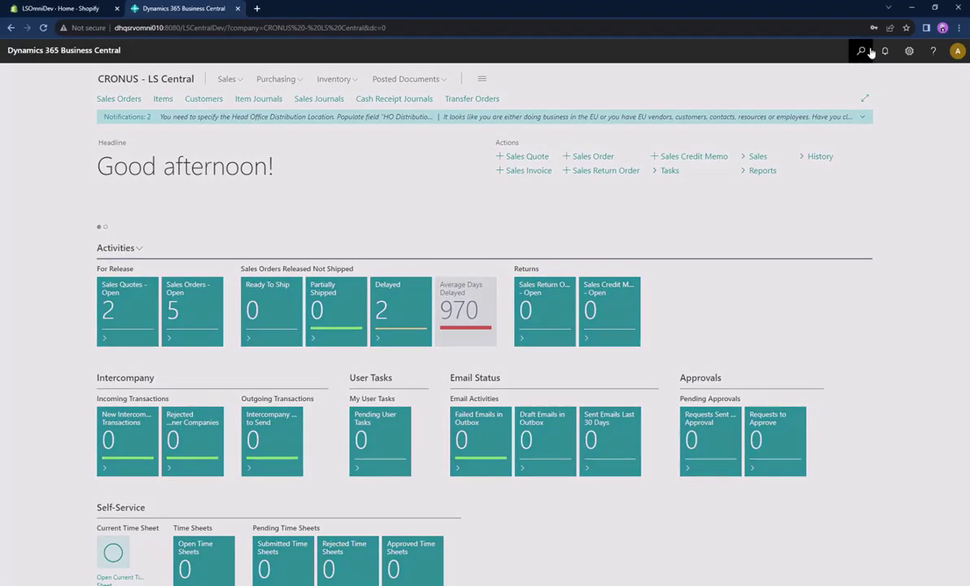
Open Shopify Administration and add a line for store code S0013.
left_click(863, 50)
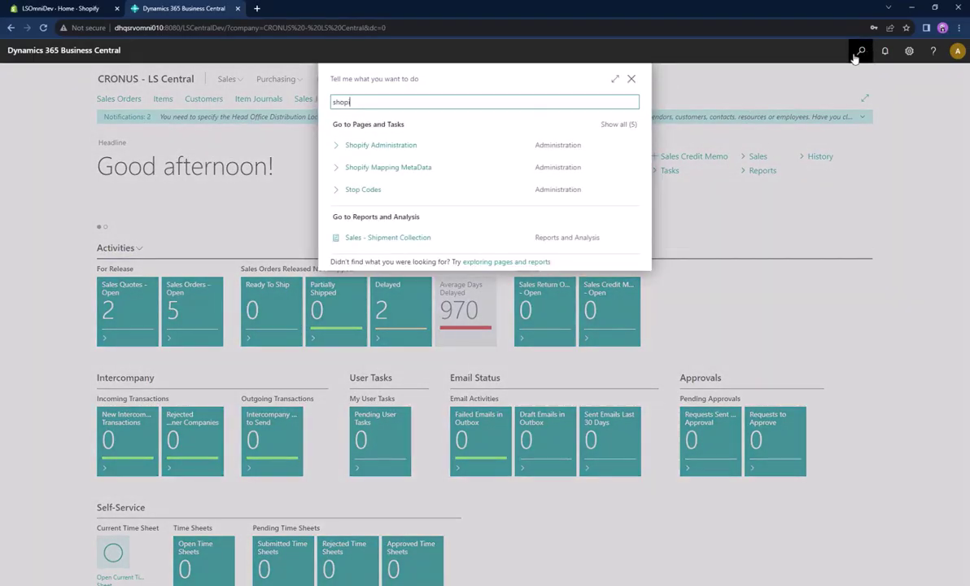
left_click(380, 152)
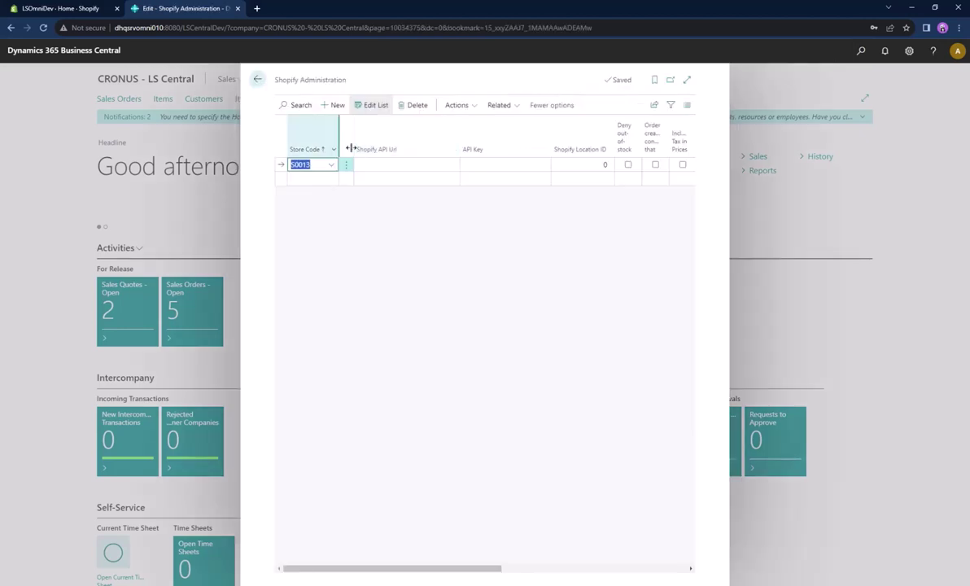
left_click(334, 166)
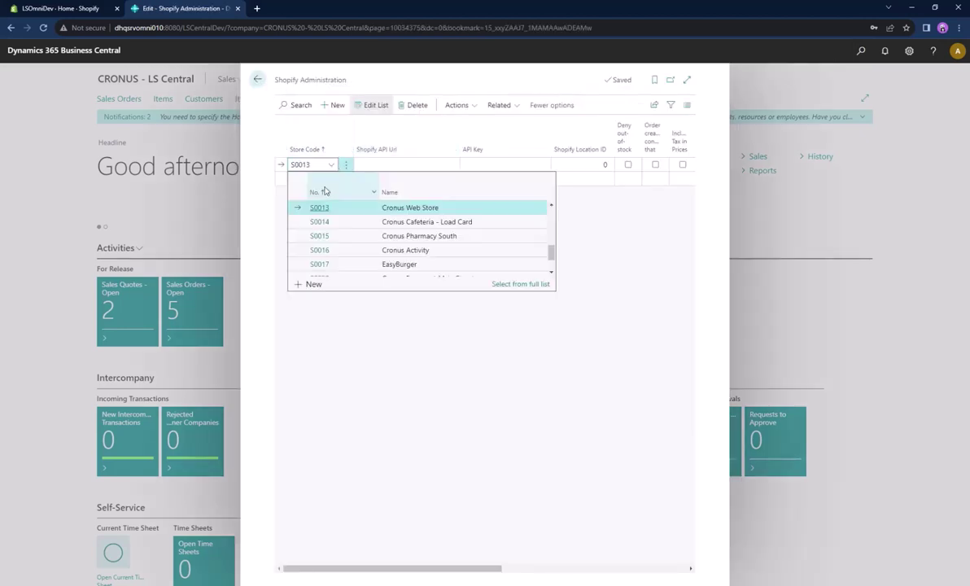
scroll(342, 222, "down", 3)
scroll(340, 223, "up", 10)
scroll(340, 223, "down", 3)
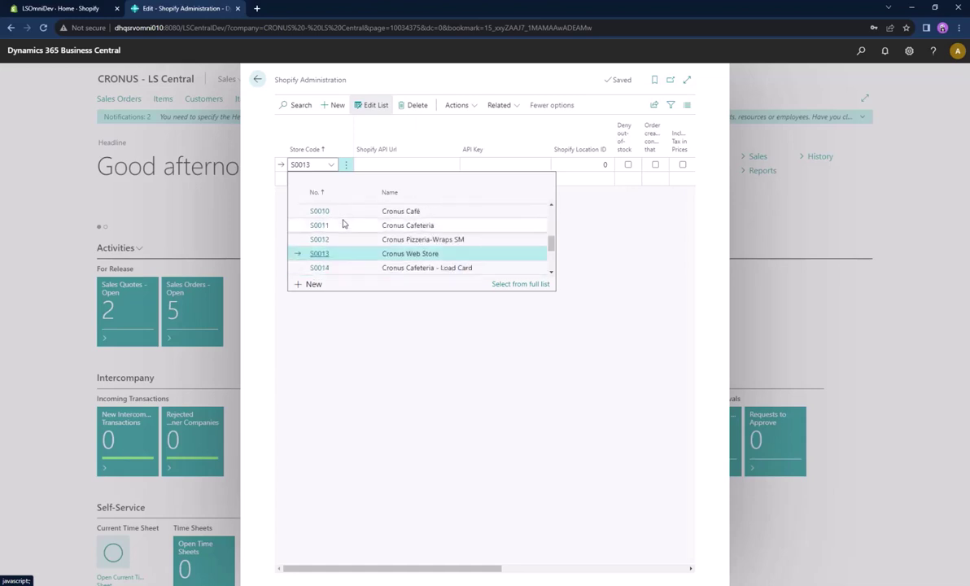
left_click(324, 238)
Paste the Shopify admin API URL ending in 2023-07 into S0013's Shopify API Url.
left_click(377, 164)
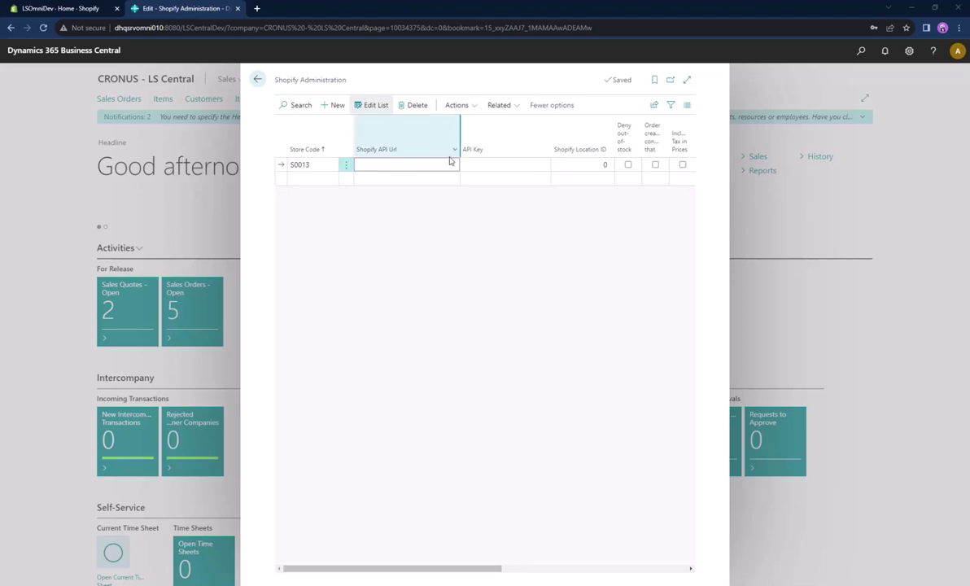
key("ctrl+v")
left_click_drag(433, 165, 476, 165)
left_click(37, 8)
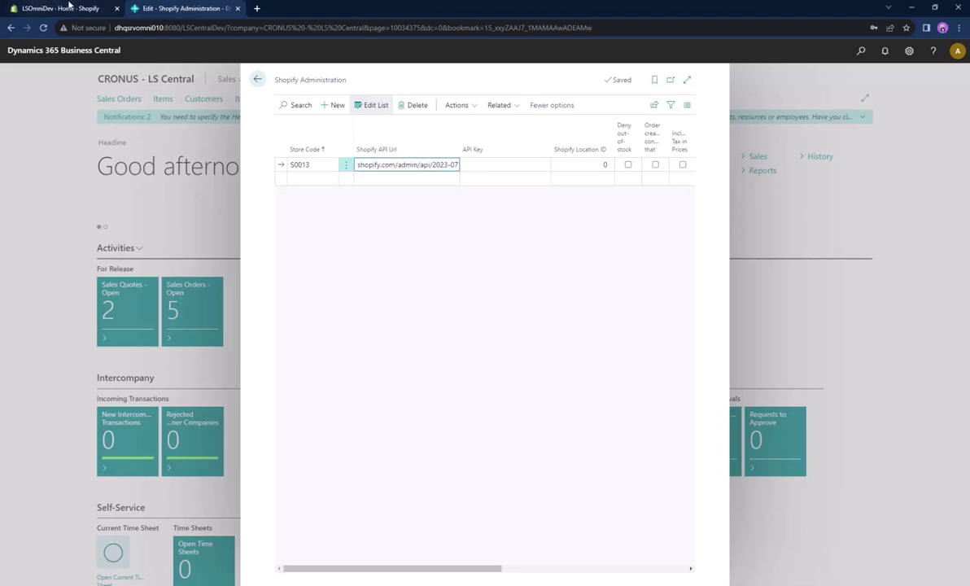
left_click(39, 562)
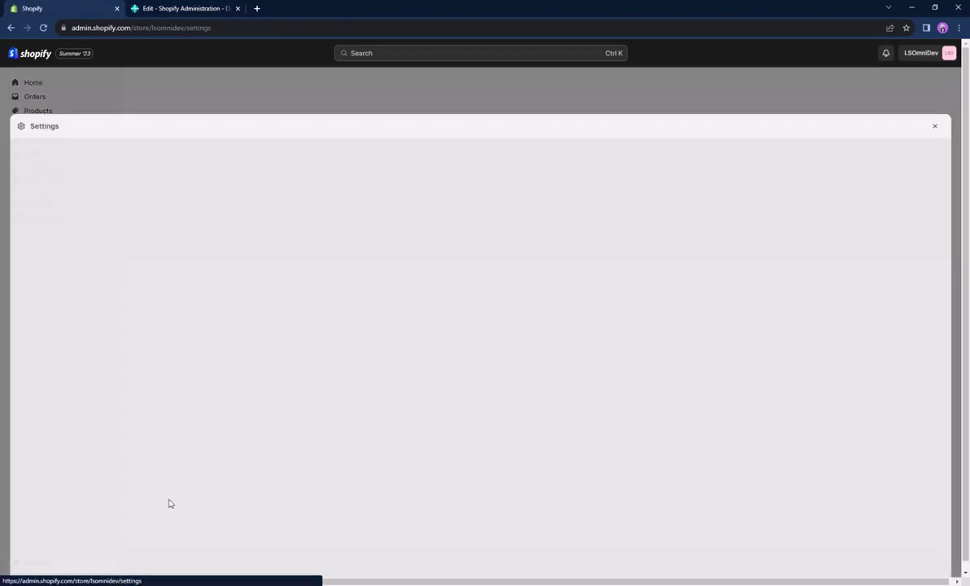
Confirm the LSOmni app's webhook version is 2023-07, matching the API URL version.
left_click(230, 359)
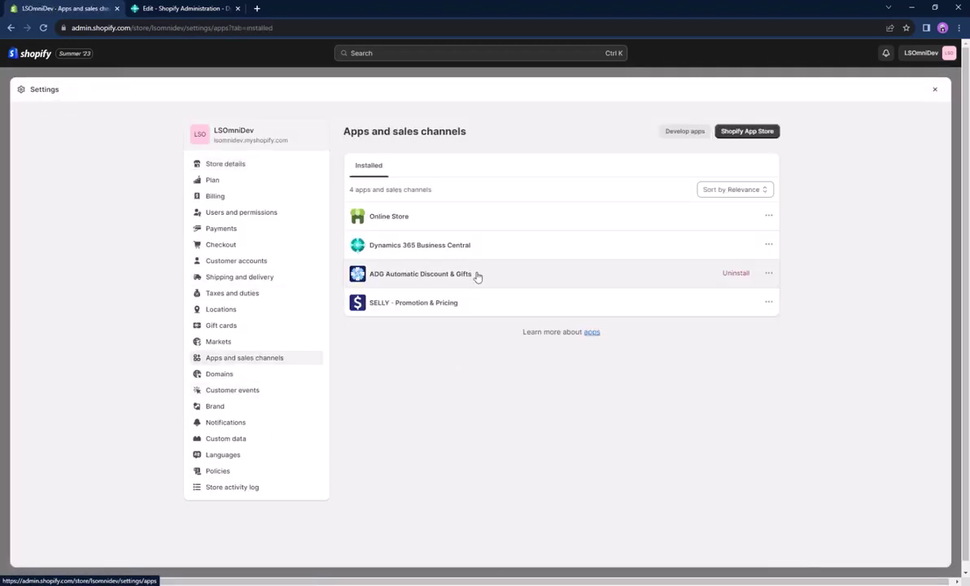
left_click(684, 132)
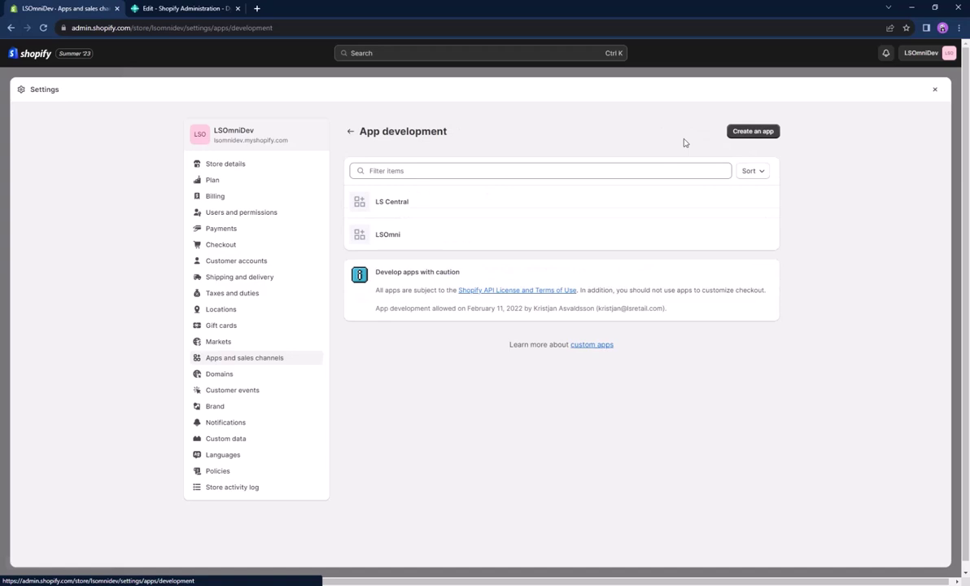
left_click(478, 240)
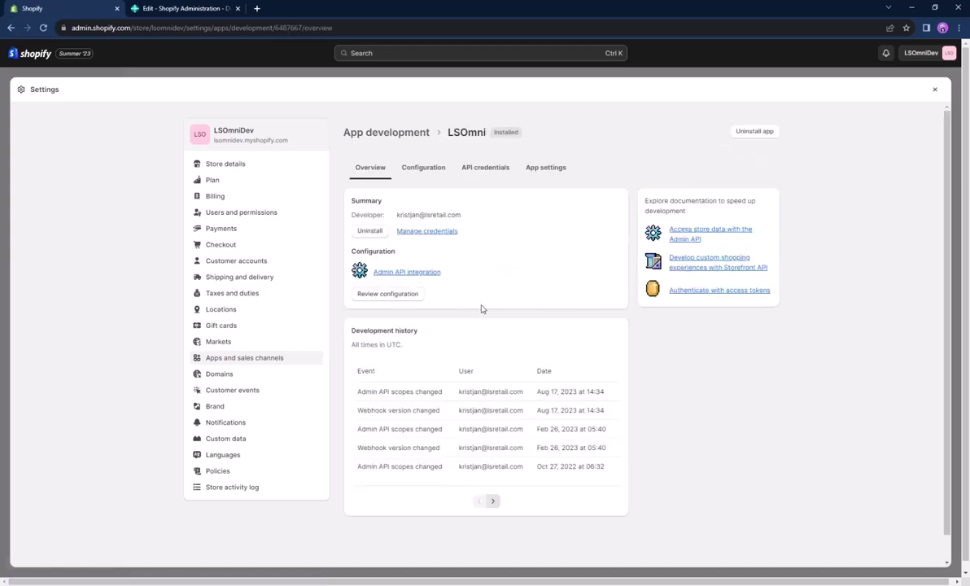
left_click(423, 169)
left_click_drag(475, 396, 512, 397)
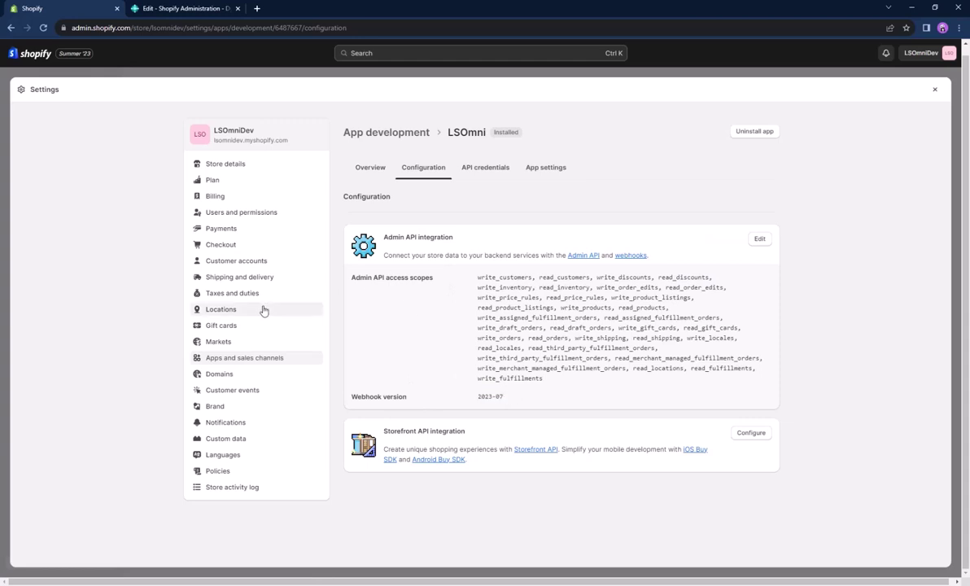
left_click(175, 8)
mouse_move(380, 165)
left_mouse_down()
mouse_move(460, 165)
mouse_move(391, 164)
left_mouse_up()
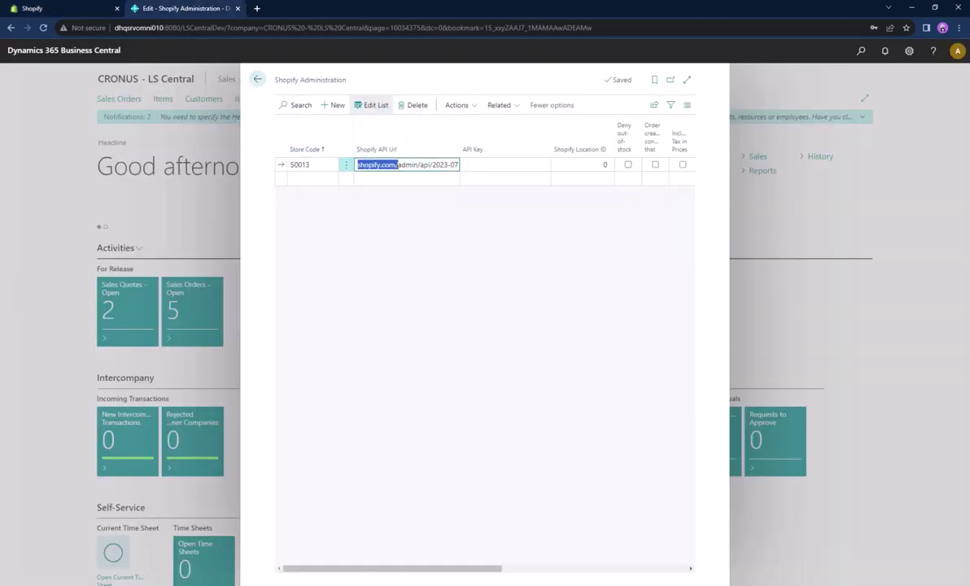
Put the store's myshopify domain into the API URL and paste the access token into API Key.
left_click(100, 5)
left_click_drag(214, 140, 288, 139)
key("ctrl+c")
left_click(150, 7)
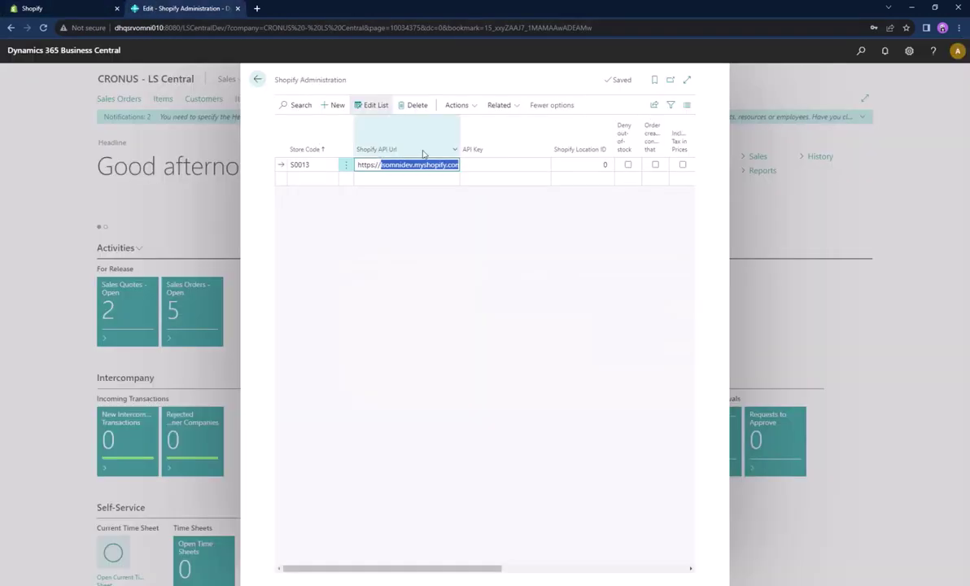
left_click(480, 164)
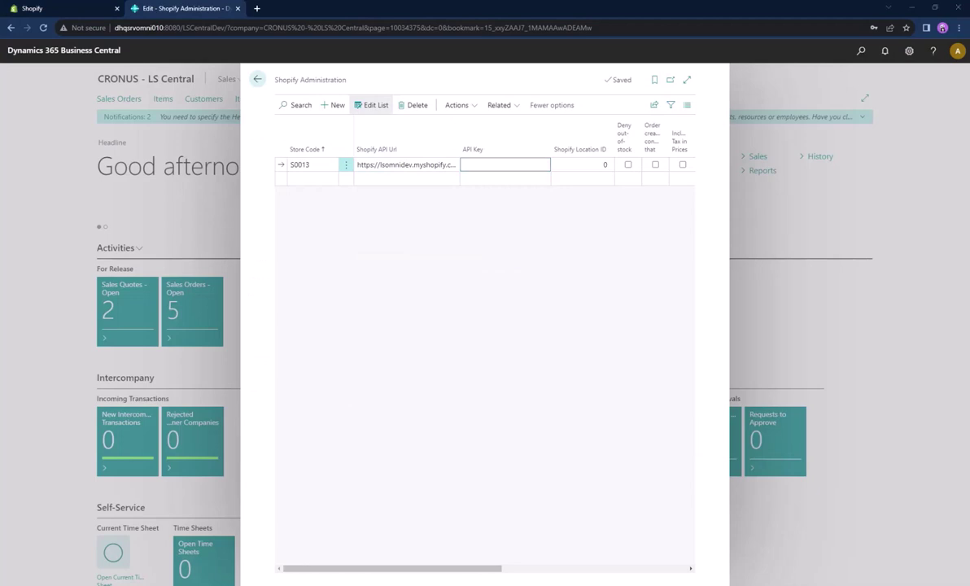
key("ctrl+v")
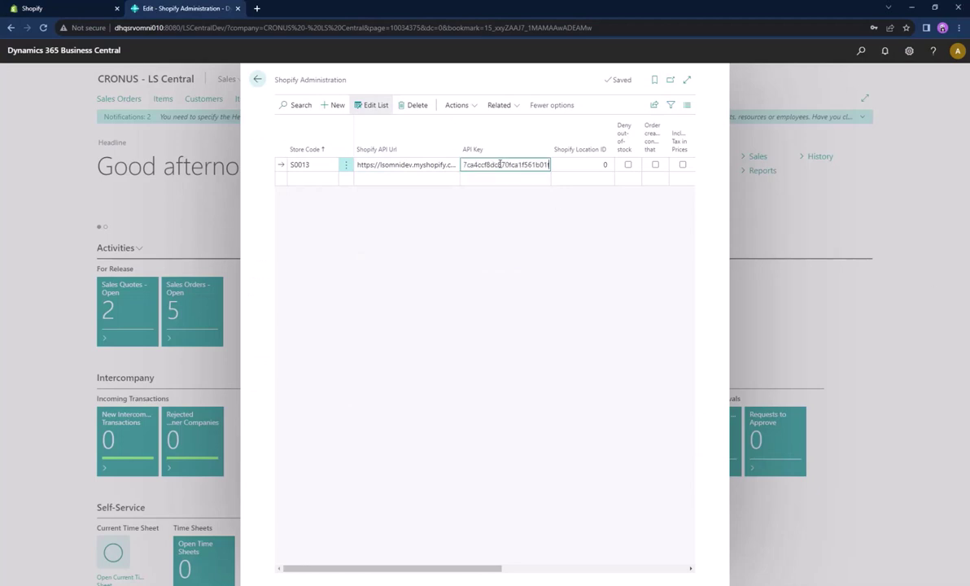
Review LSOmni's API credentials, then select S0013's Shopify Location ID cell.
left_click(48, 8)
left_click(484, 168)
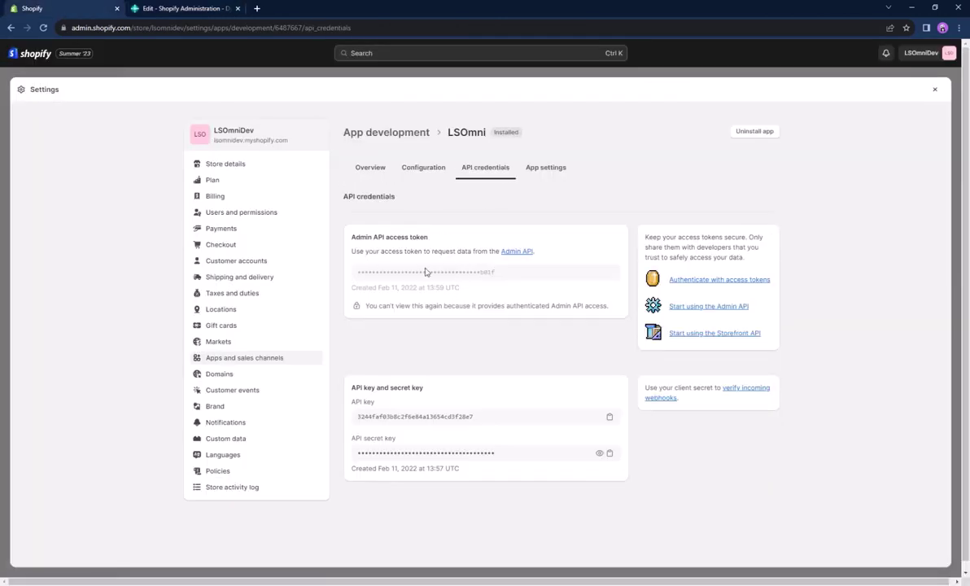
left_click(168, 7)
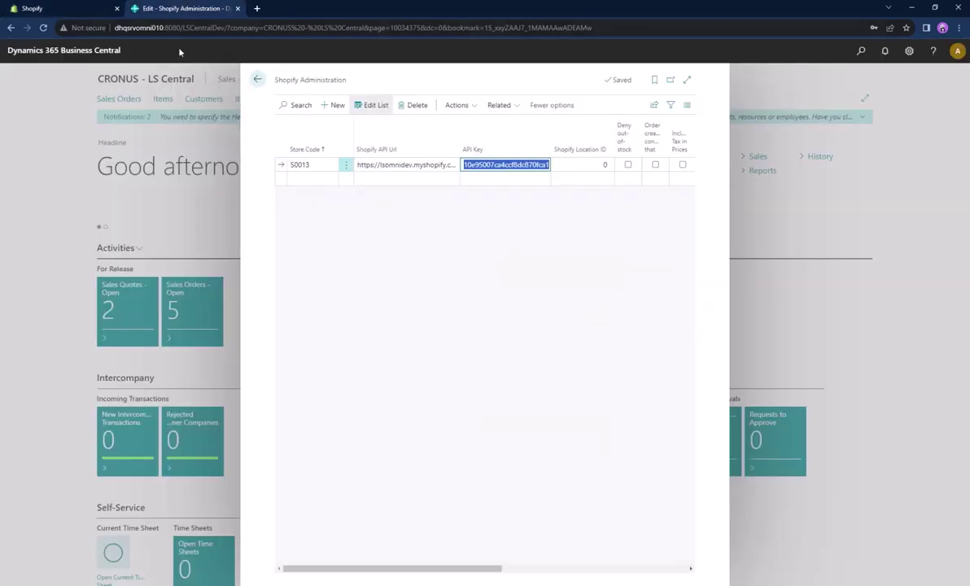
left_click(570, 166)
left_click(93, 5)
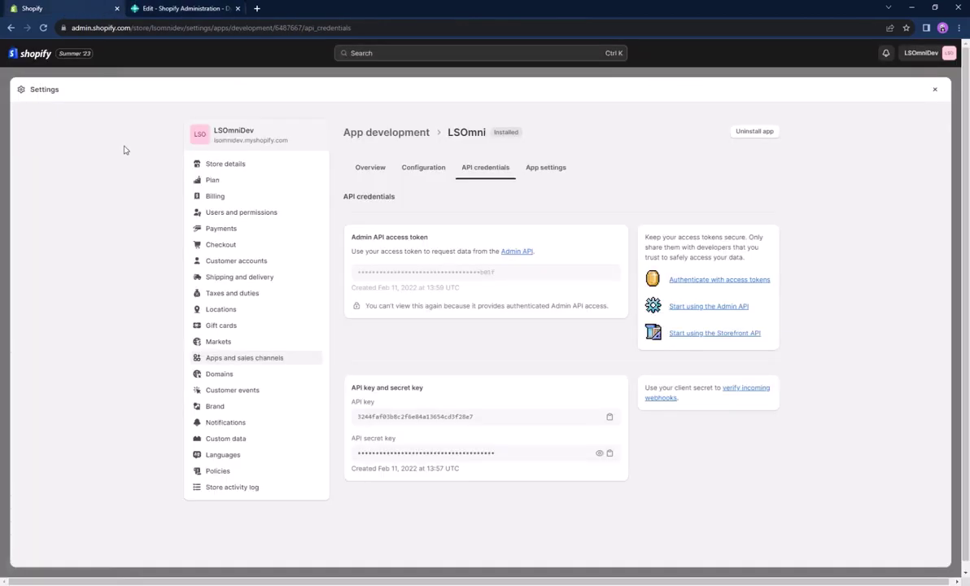
left_click(936, 90)
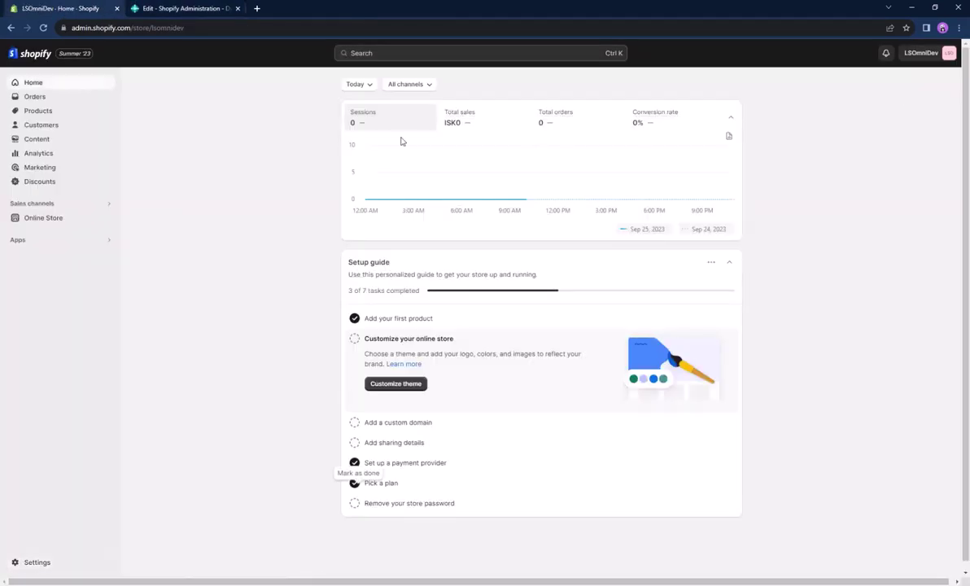
Copy the MainStore location's ID from the end of its page address.
left_click(37, 563)
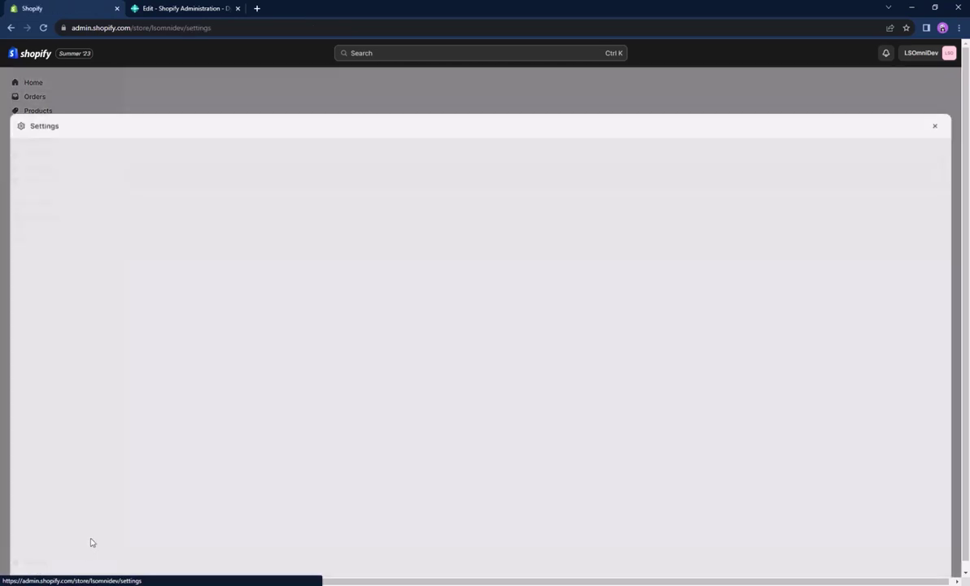
left_click(222, 317)
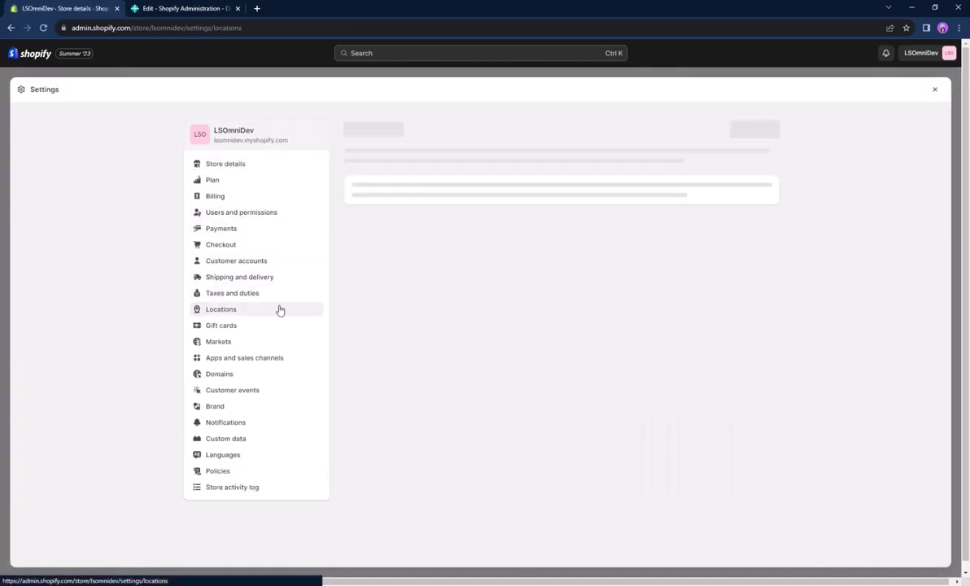
left_click(428, 219)
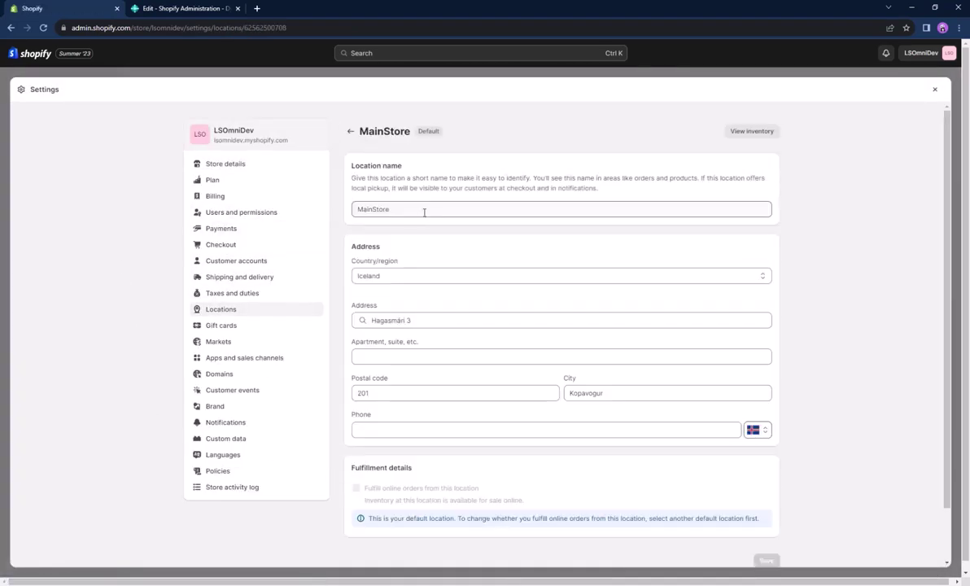
left_click(244, 27)
key("End")
key("ctrl+shift+Left")
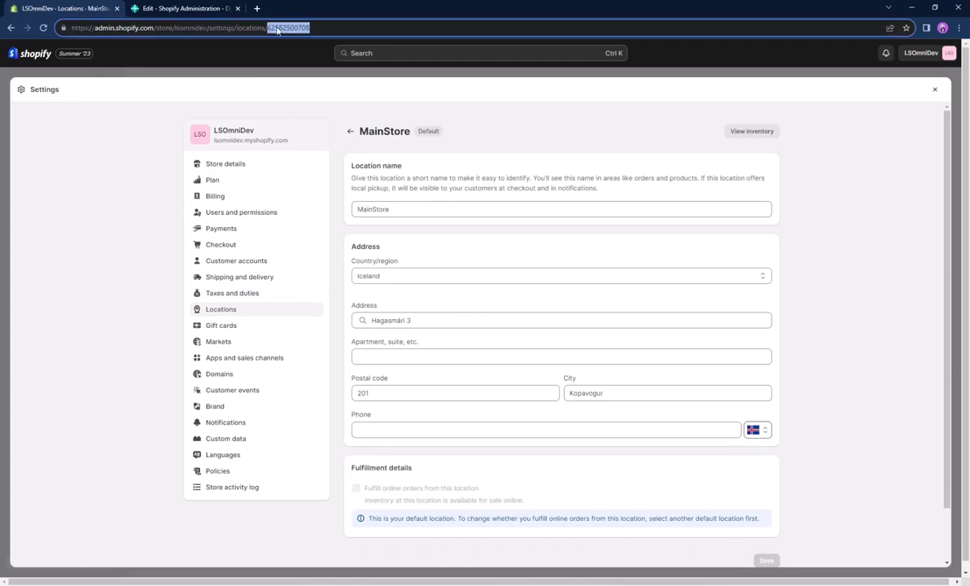
right_click(276, 30)
left_click(308, 83)
left_click(183, 8)
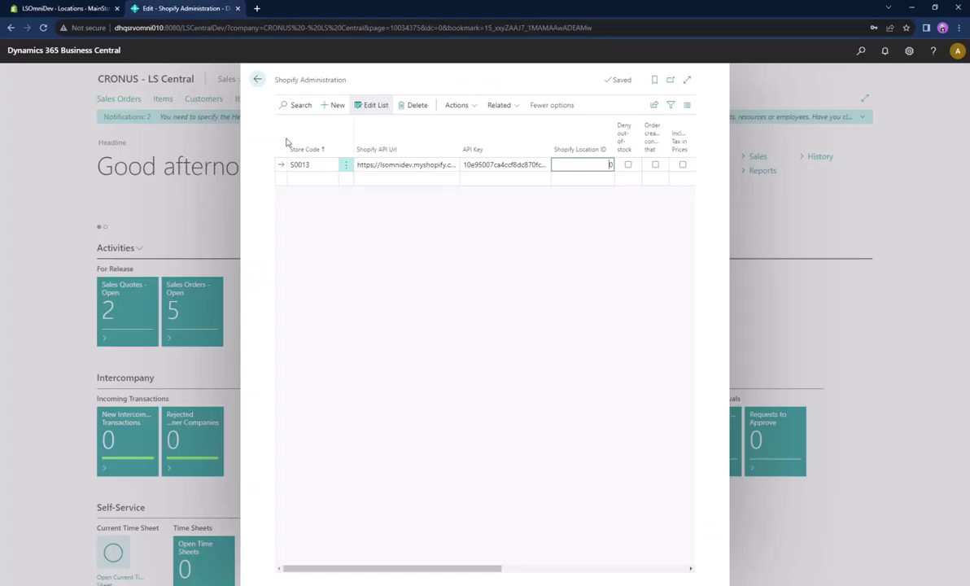
key("ctrl+v")
left_click_drag(474, 572, 516, 580)
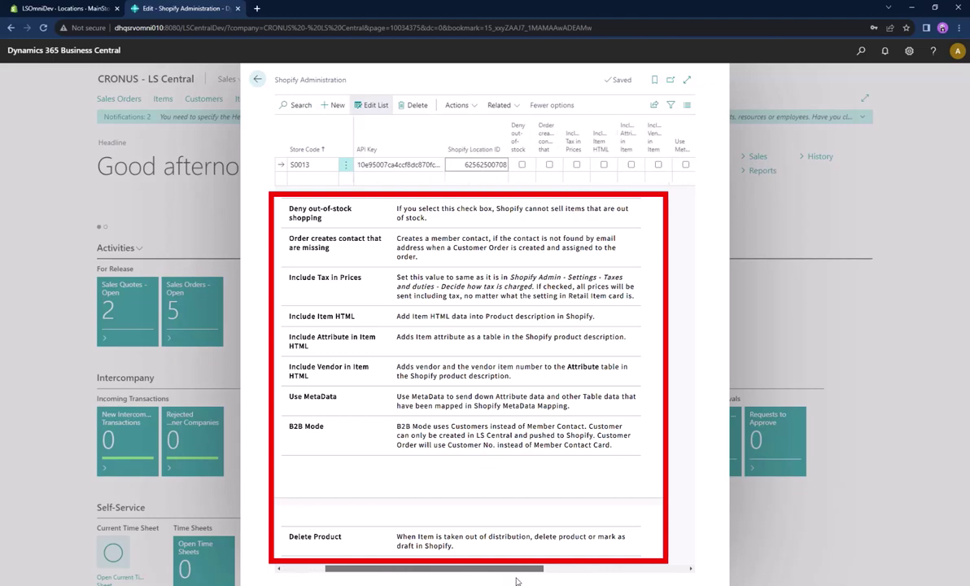
Turn on member contact creation, prices including tax, item HTML with attributes, and Use MetaData.
left_click(550, 165)
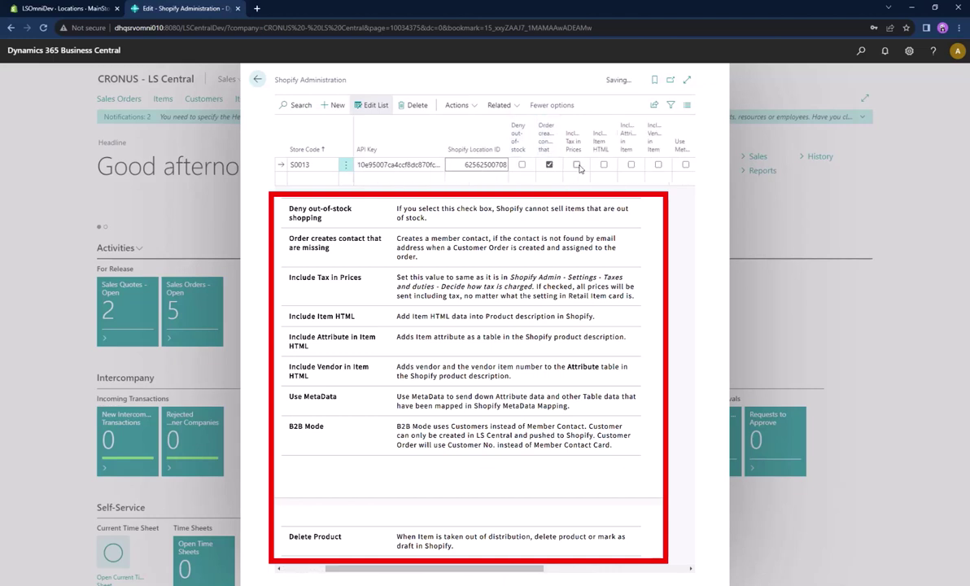
left_click(577, 165)
left_click(604, 165)
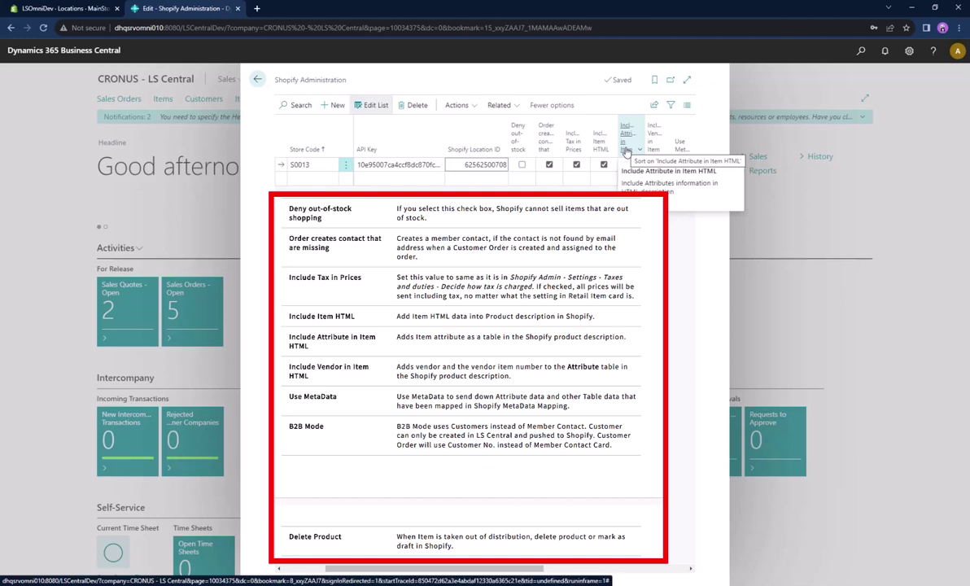
left_click(631, 164)
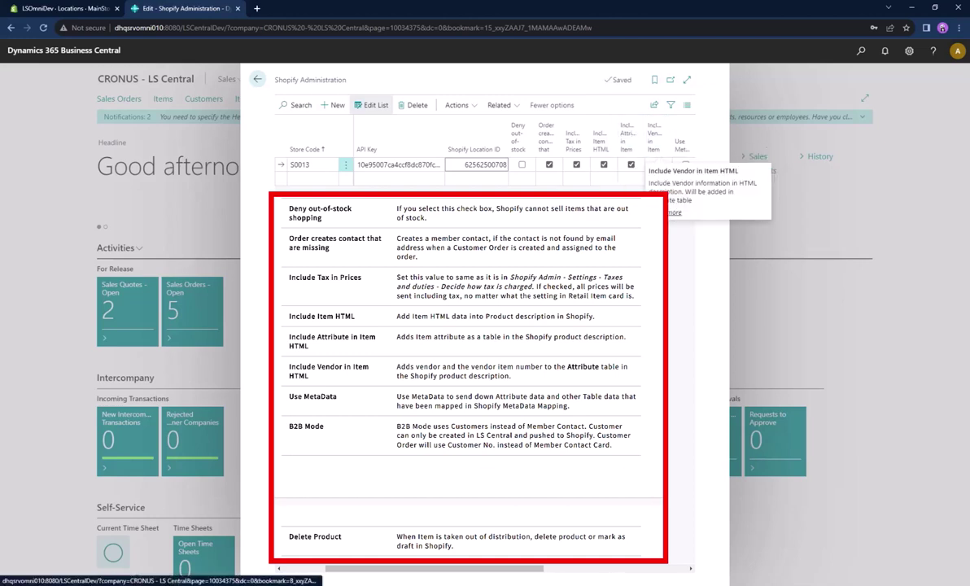
scroll(488, 533, "right", 3)
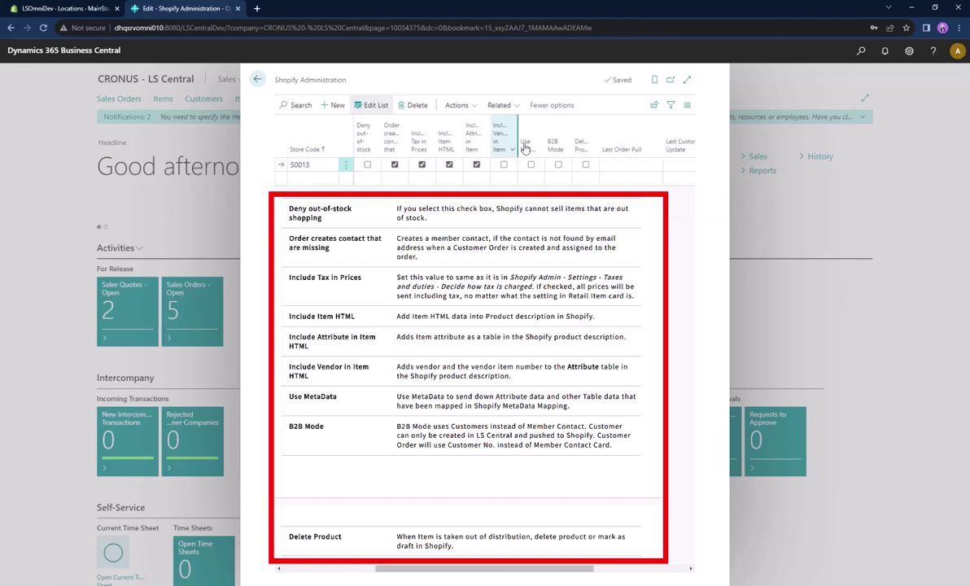
left_click(531, 165)
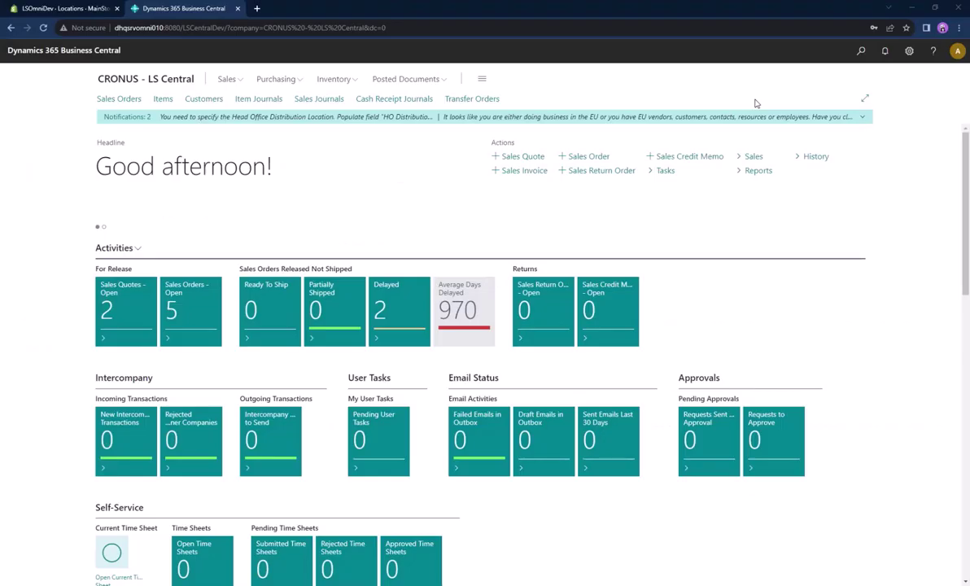
Reopen Shopify Administration, browse its Actions submenus, then return home and start a new search.
left_click(861, 54)
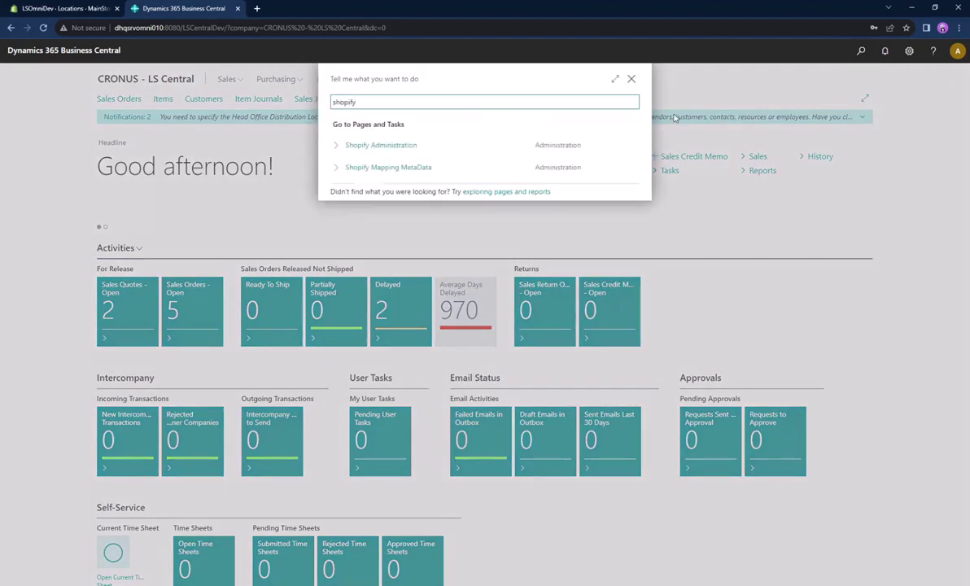
left_click(378, 151)
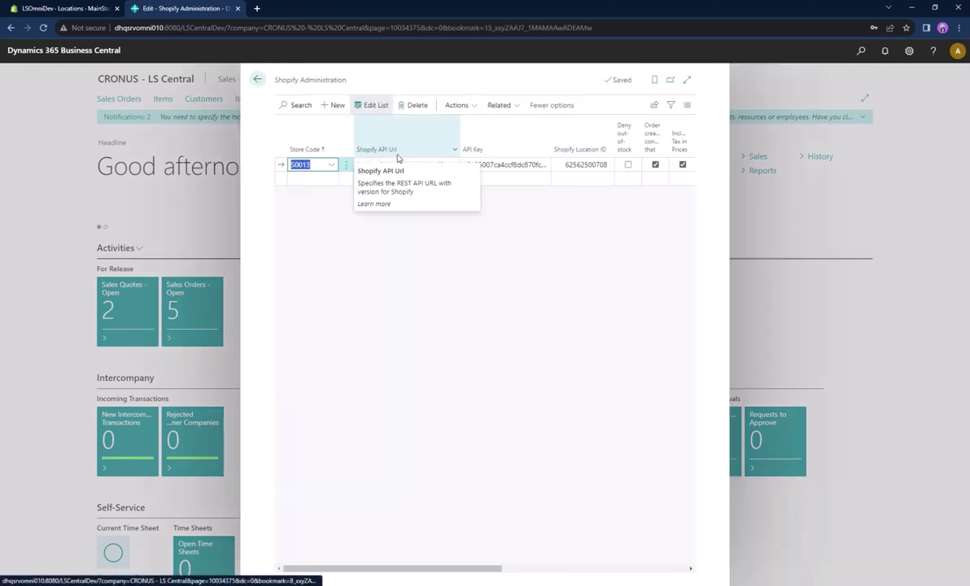
left_click(470, 105)
mouse_move(520, 126)
mouse_move(511, 144)
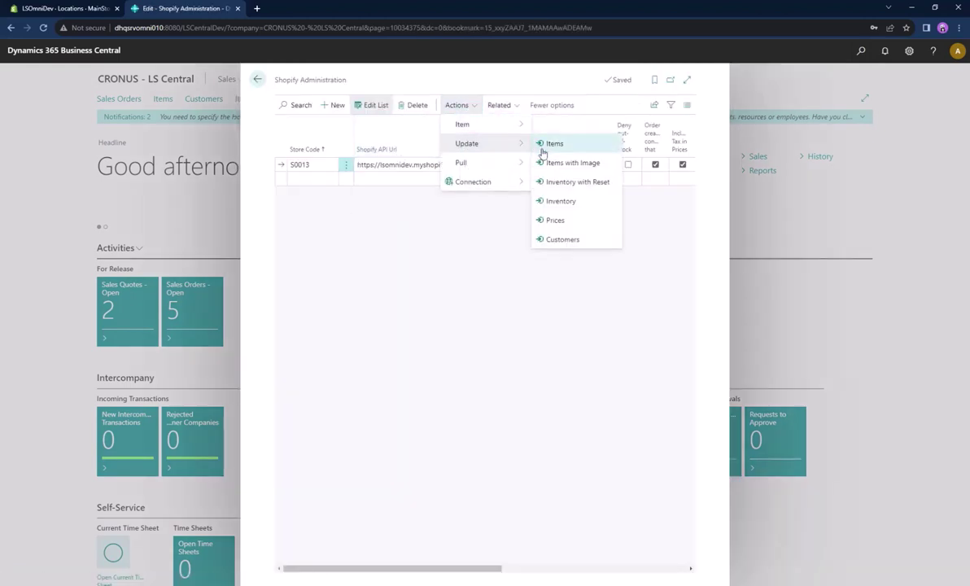
mouse_move(501, 164)
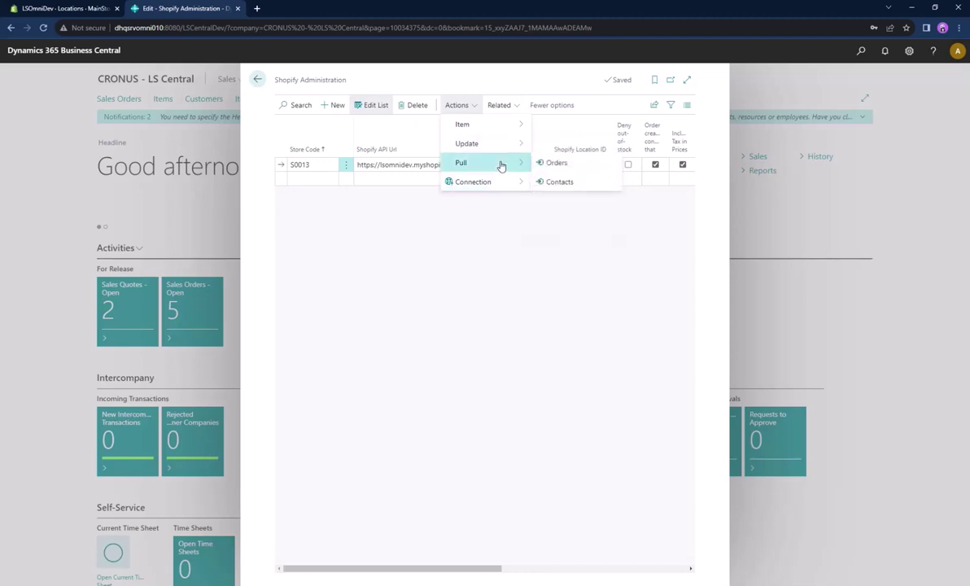
mouse_move(505, 184)
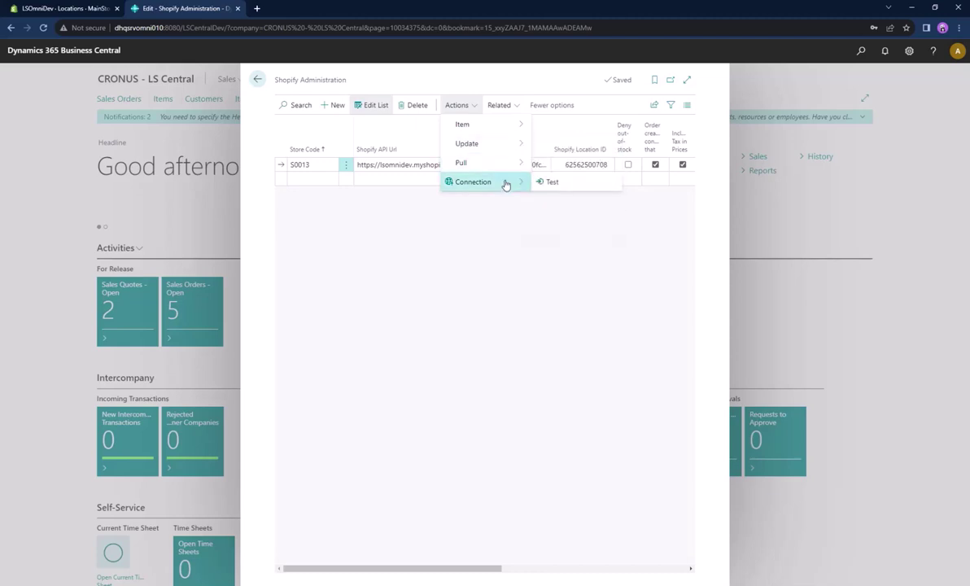
key("Escape")
key("Escape")
left_click(861, 51)
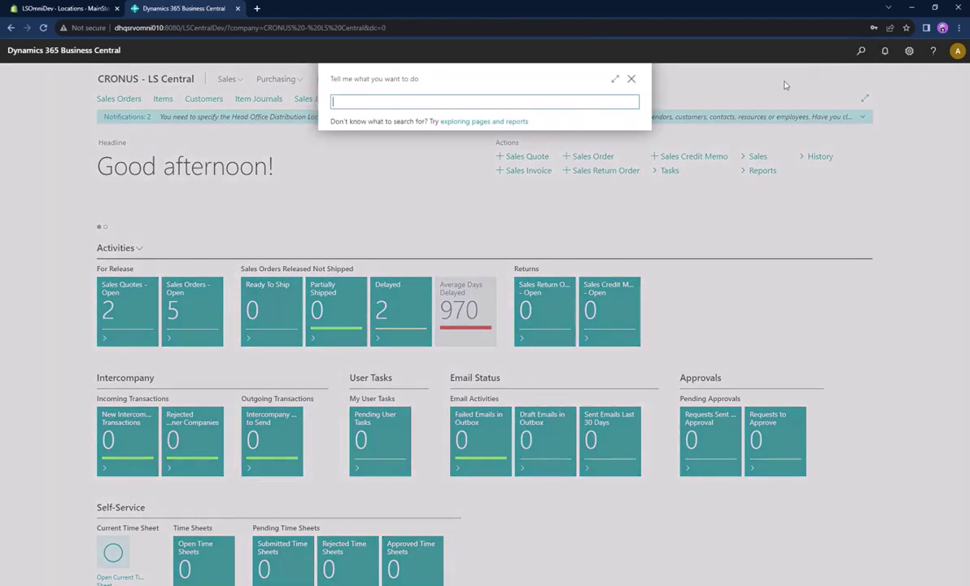
Search 'scheduler', open the Scheduler job list and scroll to the SHOPIFY-I job.
type("scheduler")
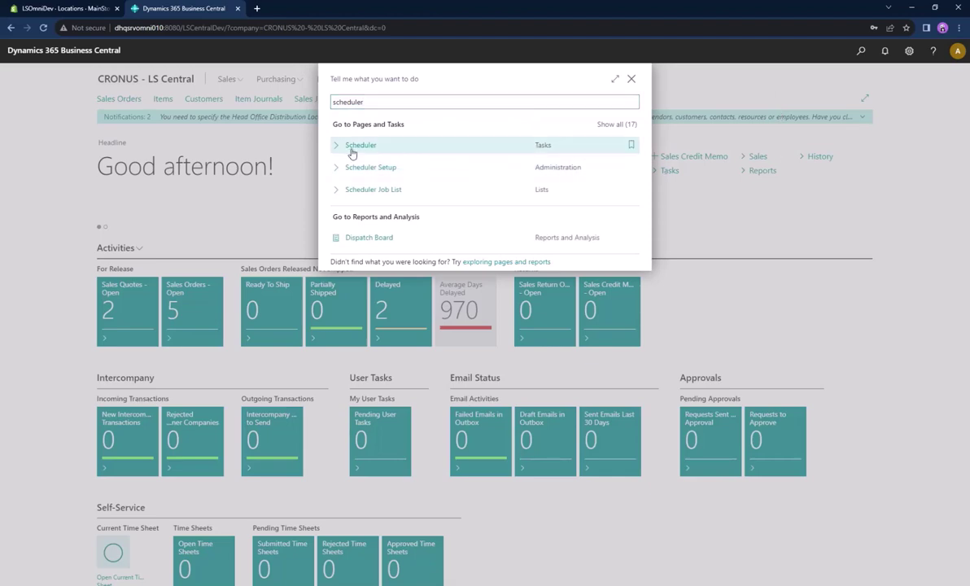
left_click(353, 151)
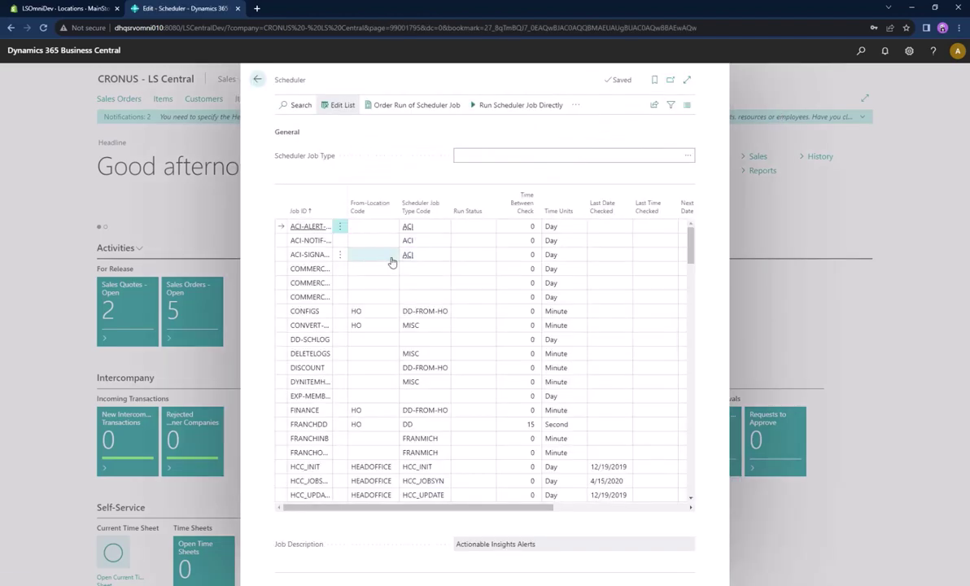
scroll(390, 261, "down", 1)
scroll(390, 261, "down", 8)
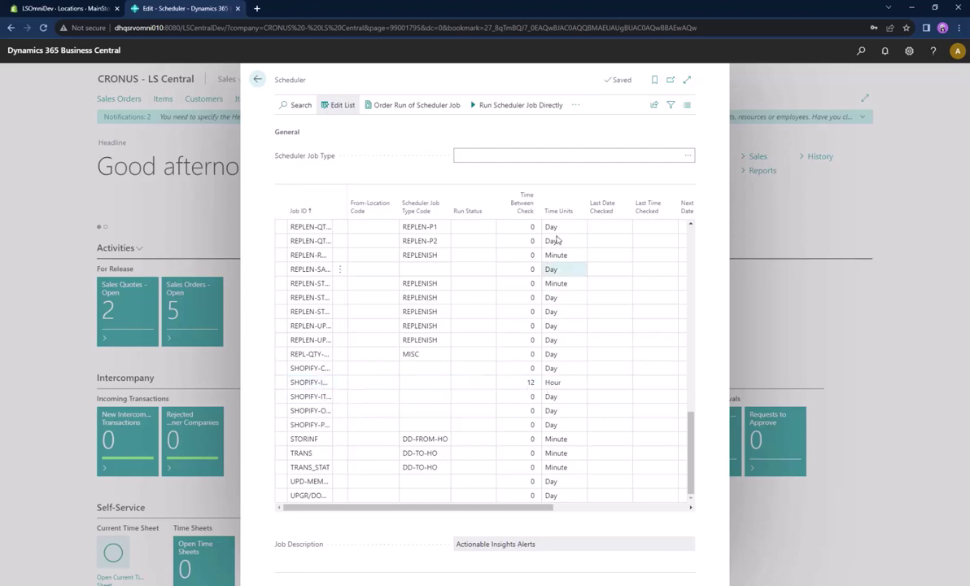
Set the SHOPIFY-I job to Minute time units, 45 between checks, next check 12:00:00 PM.
left_click(558, 384)
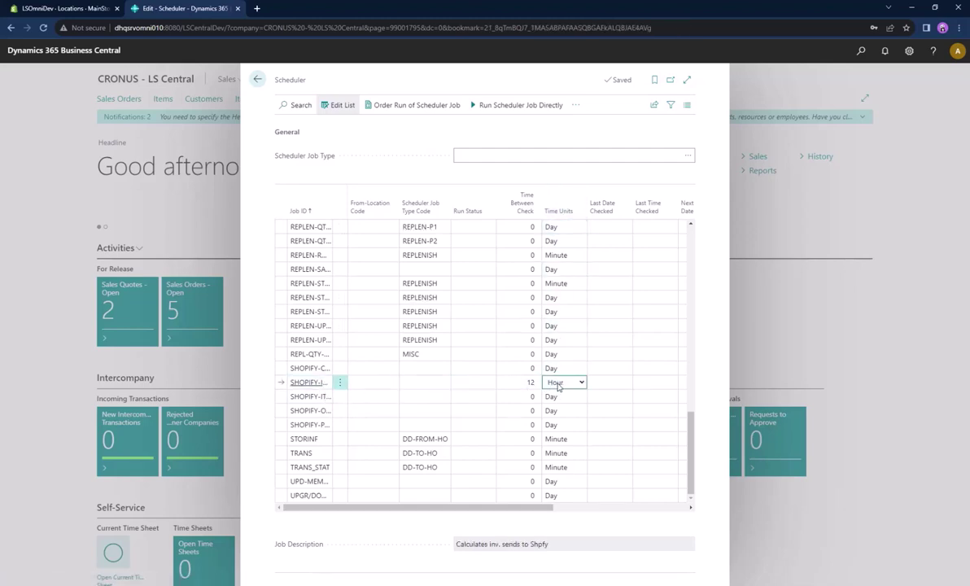
left_click(560, 383)
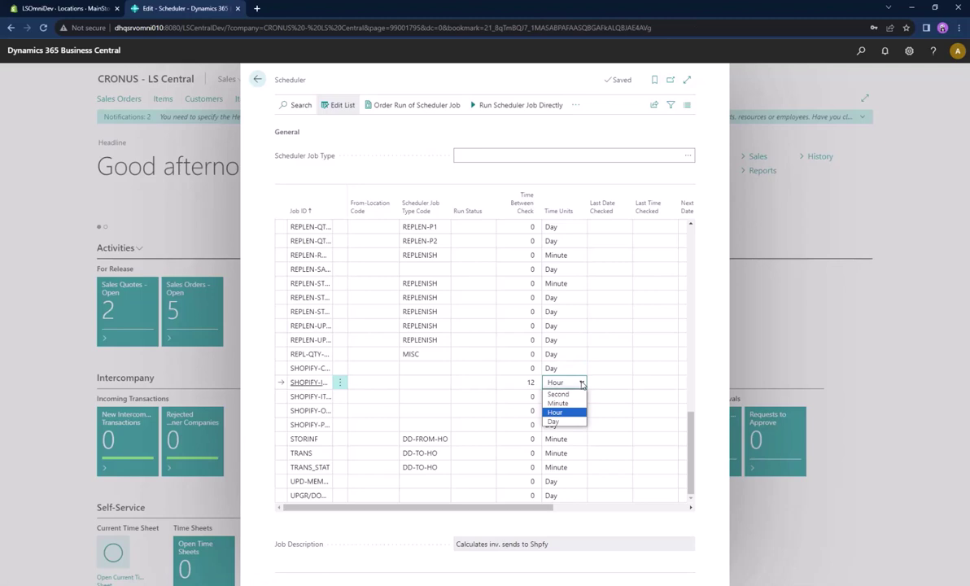
left_click(559, 403)
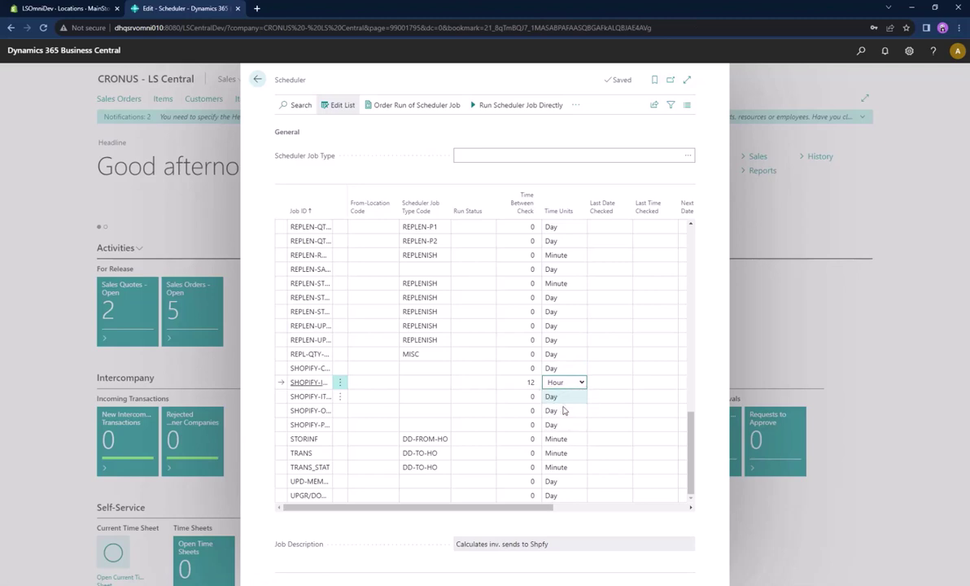
left_click(529, 381)
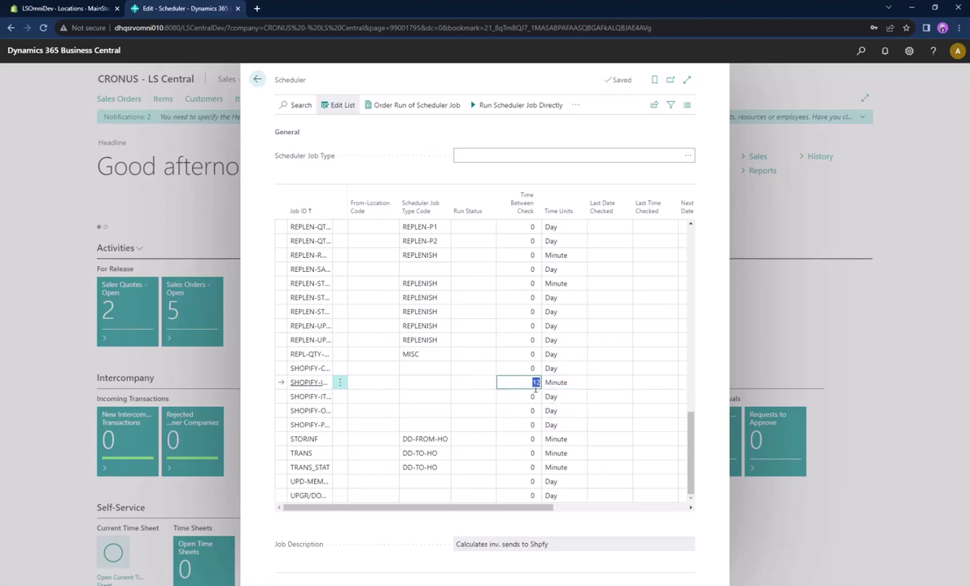
type("45")
key("Return")
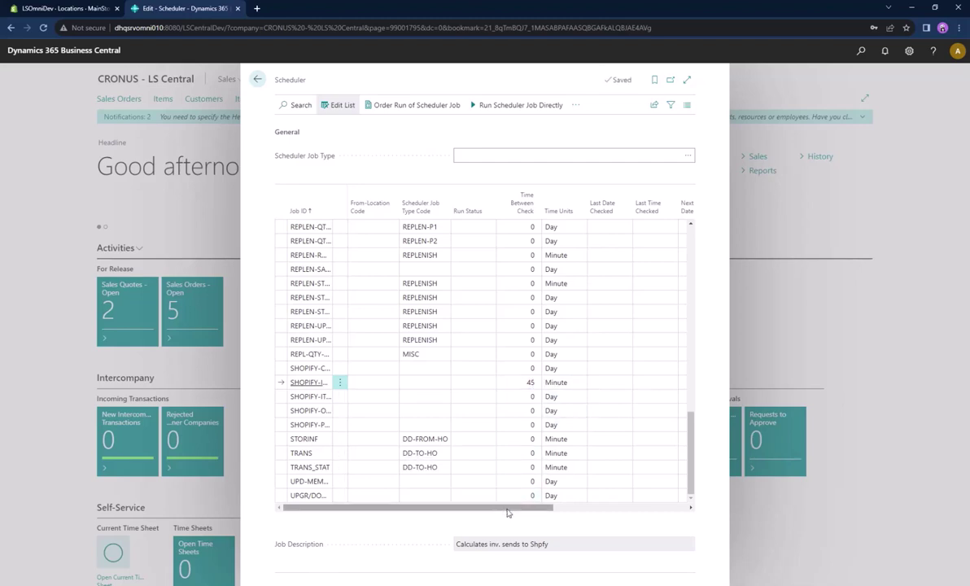
left_click_drag(507, 509, 643, 512)
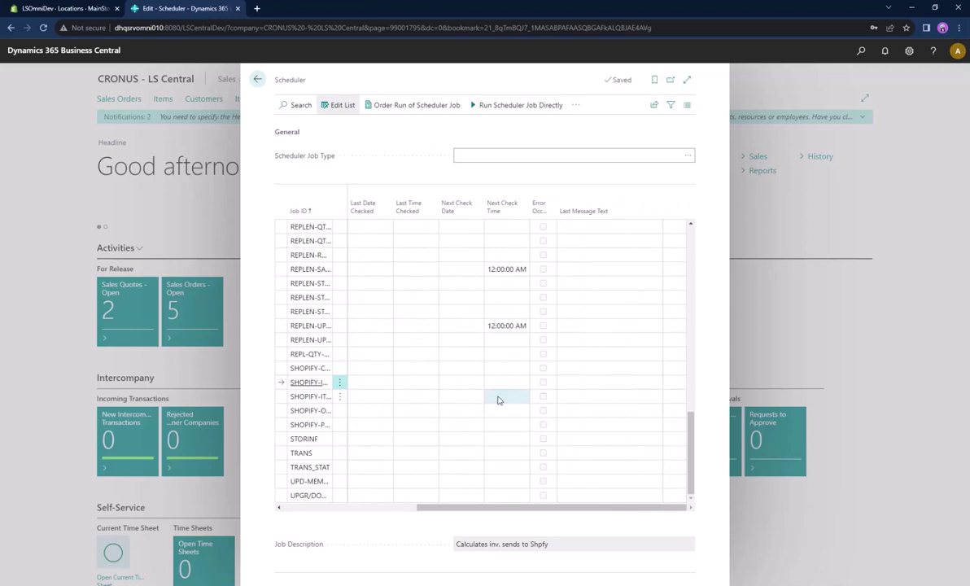
left_click(498, 384)
left_click(502, 398)
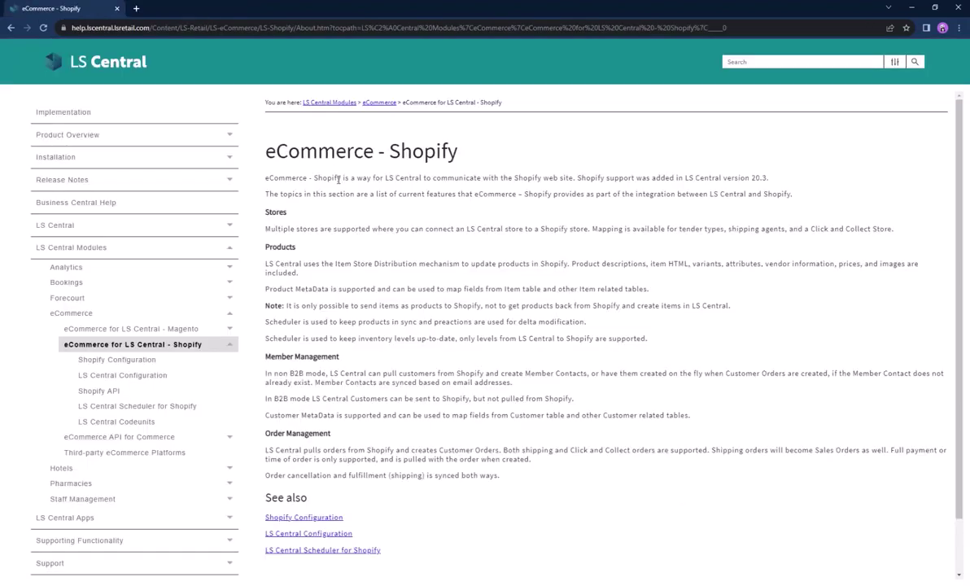
Skim the LS Central Codeunits help page, return to eCommerce - Shopify, then open Shopify API.
left_click(119, 427)
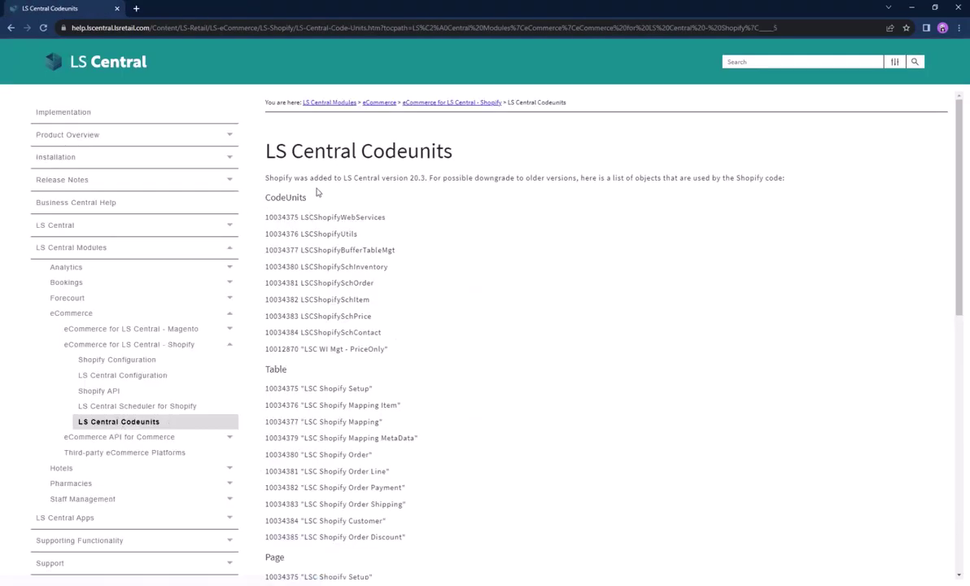
scroll(420, 236, "down", 6)
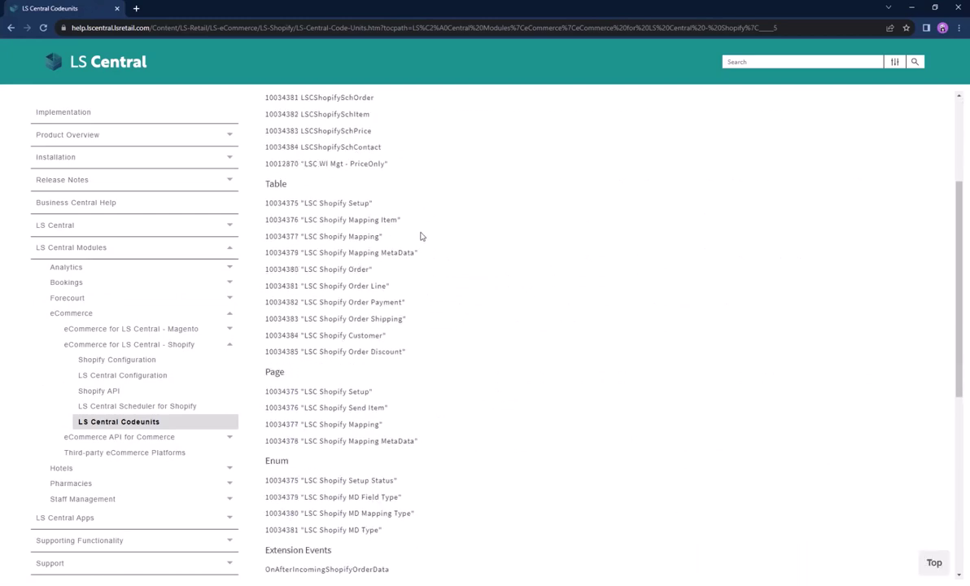
scroll(421, 236, "down", 1)
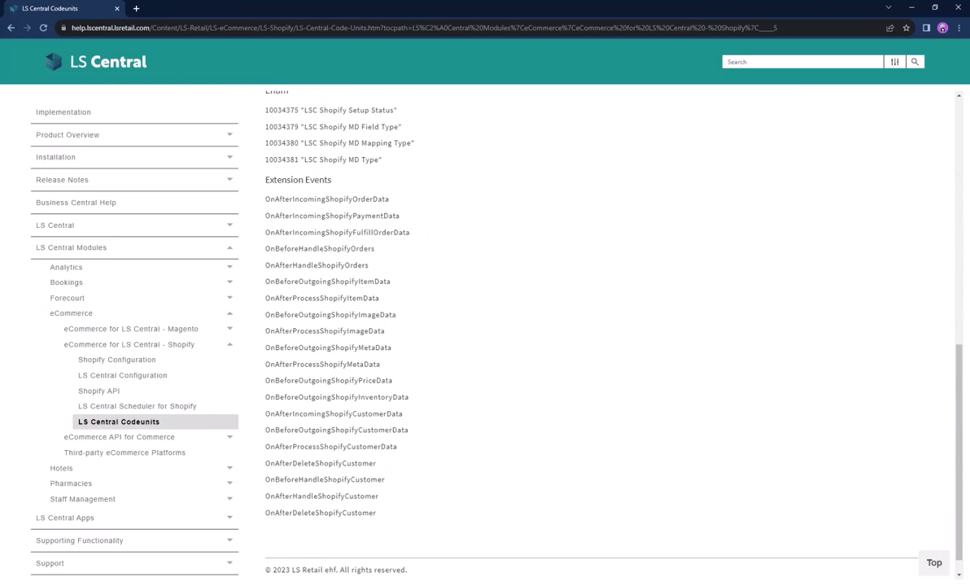
key("alt+Left")
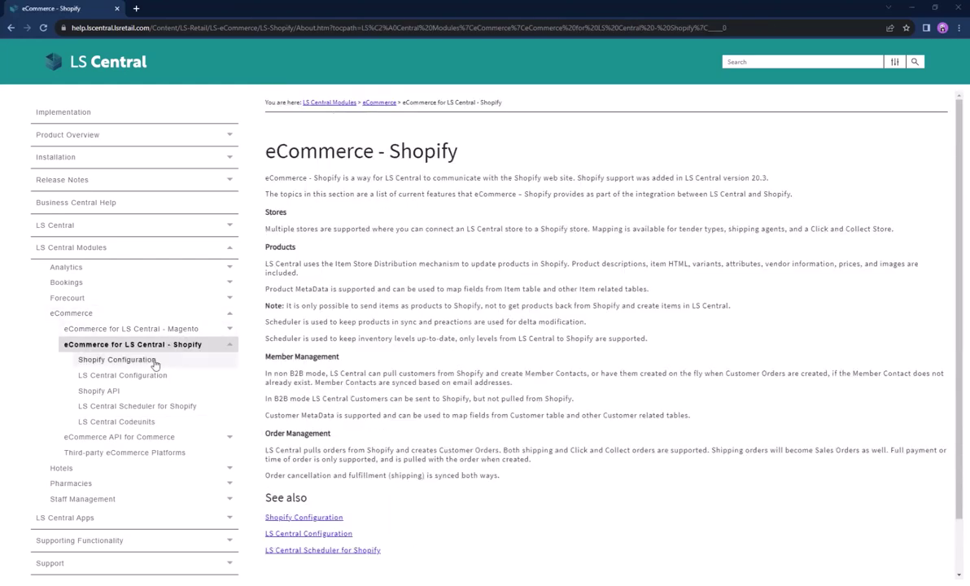
left_click(122, 397)
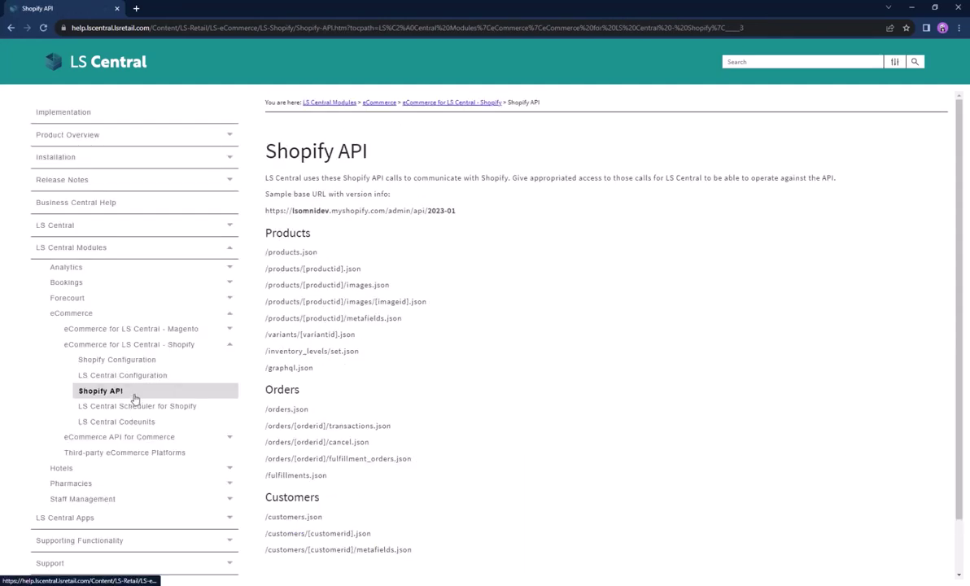